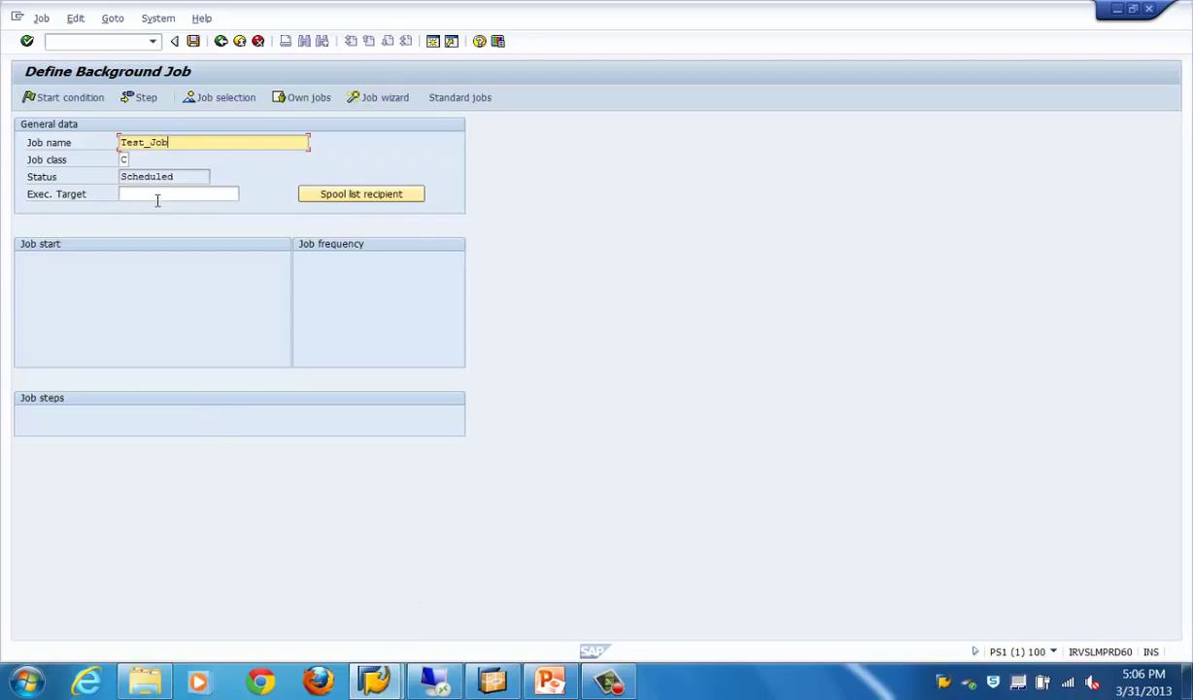
# Set the job class to C - Low priority from the job class list
pyautogui.click(124, 160)
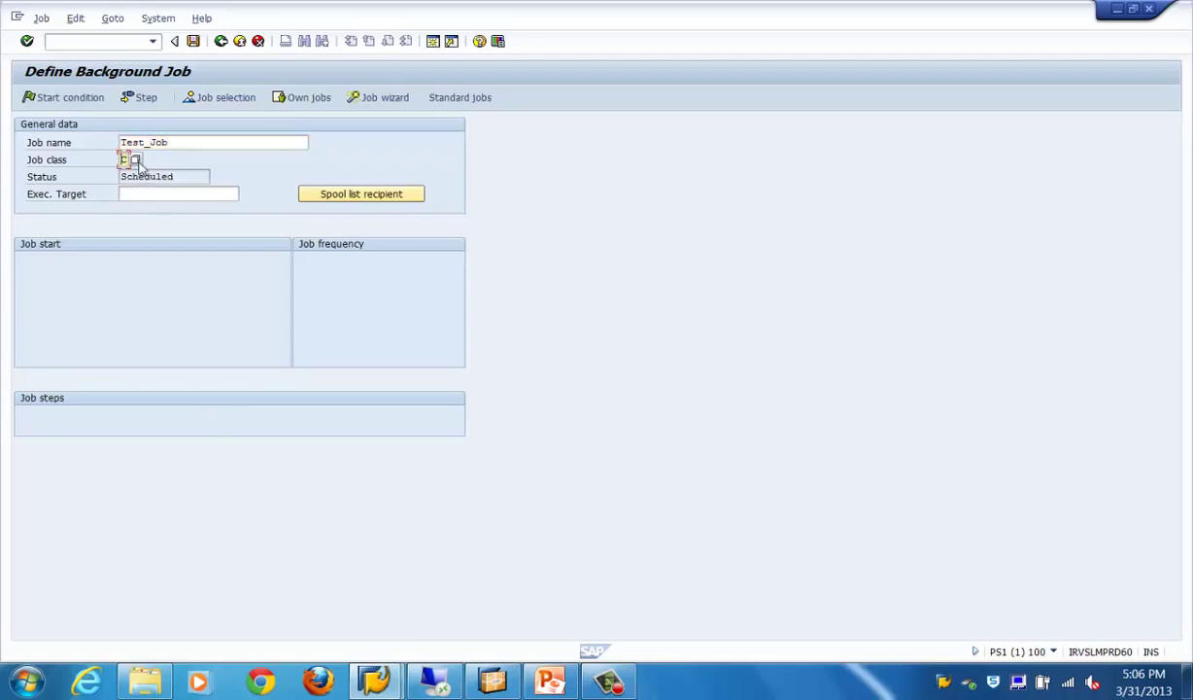
pyautogui.click(136, 159)
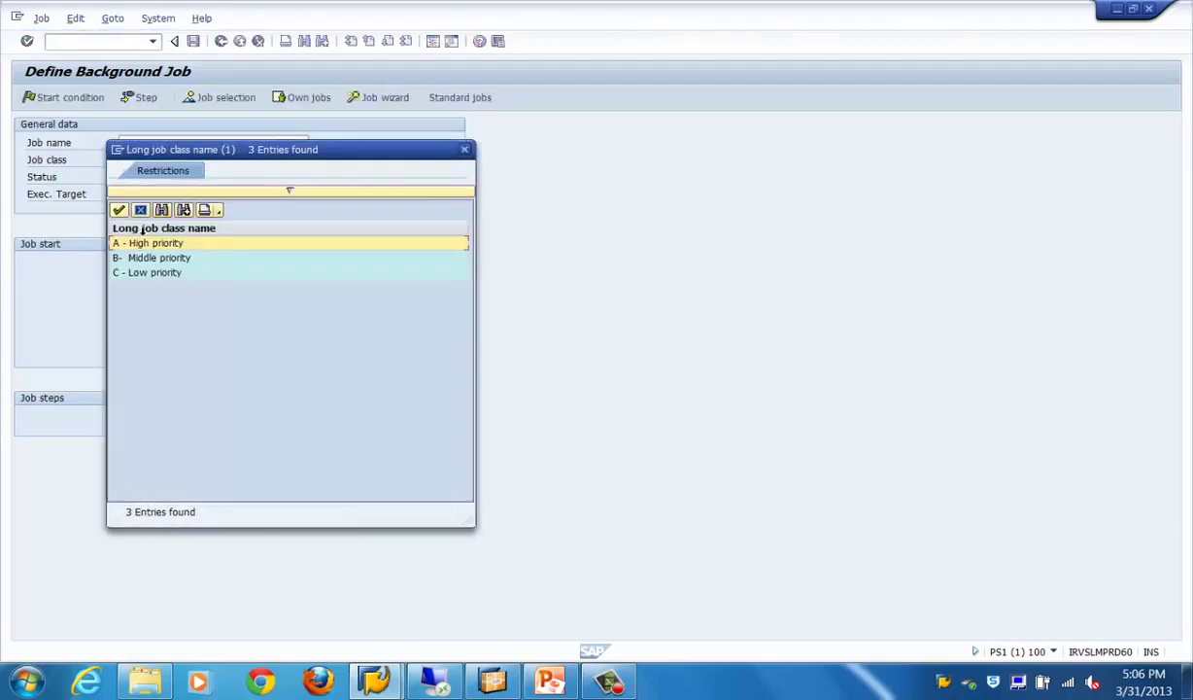
pyautogui.doubleClick(121, 273)
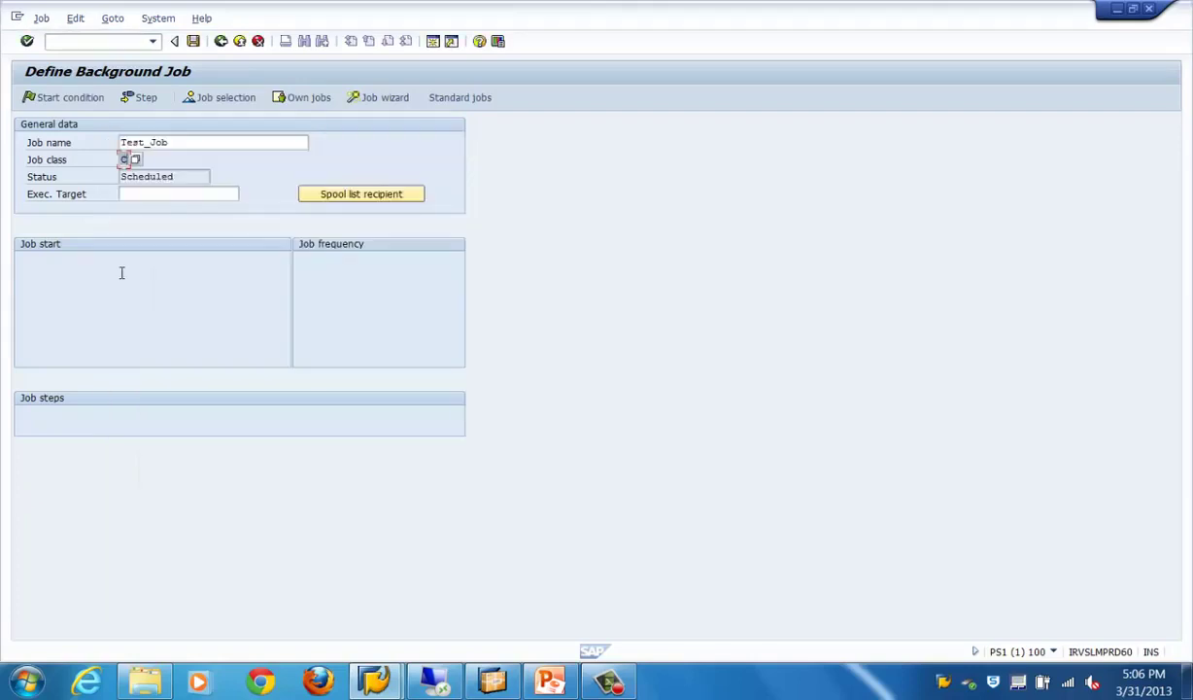
# Assign the only available server as the execution target
pyautogui.click(157, 193)
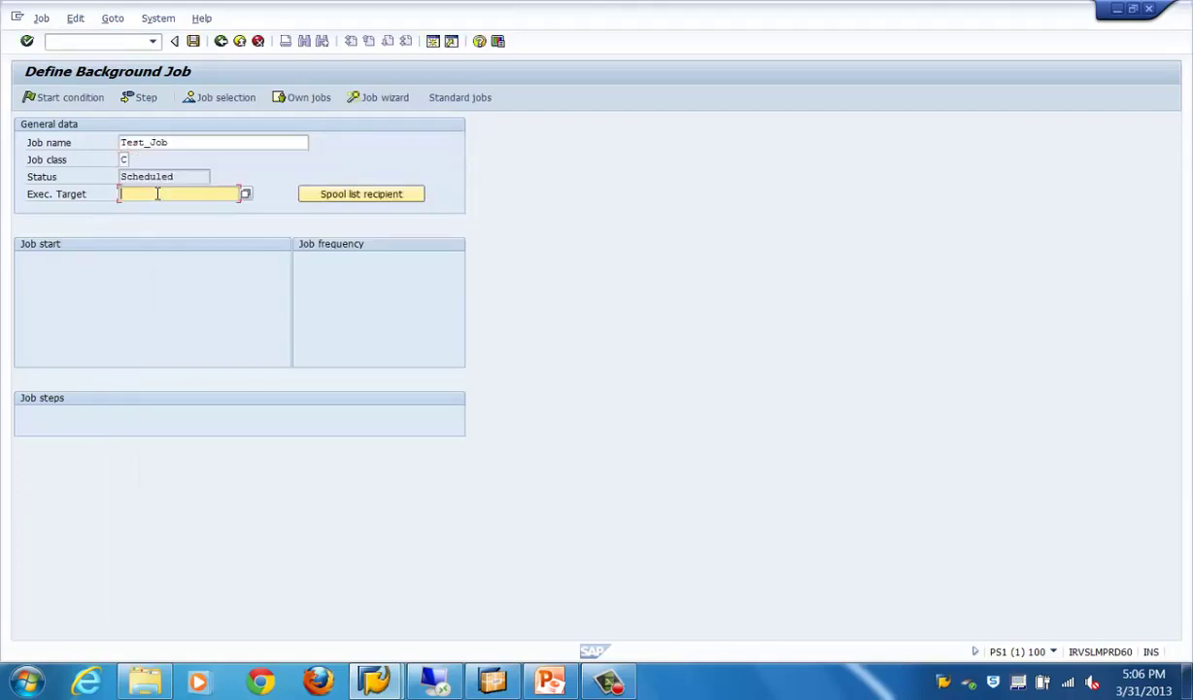
pyautogui.click(175, 177)
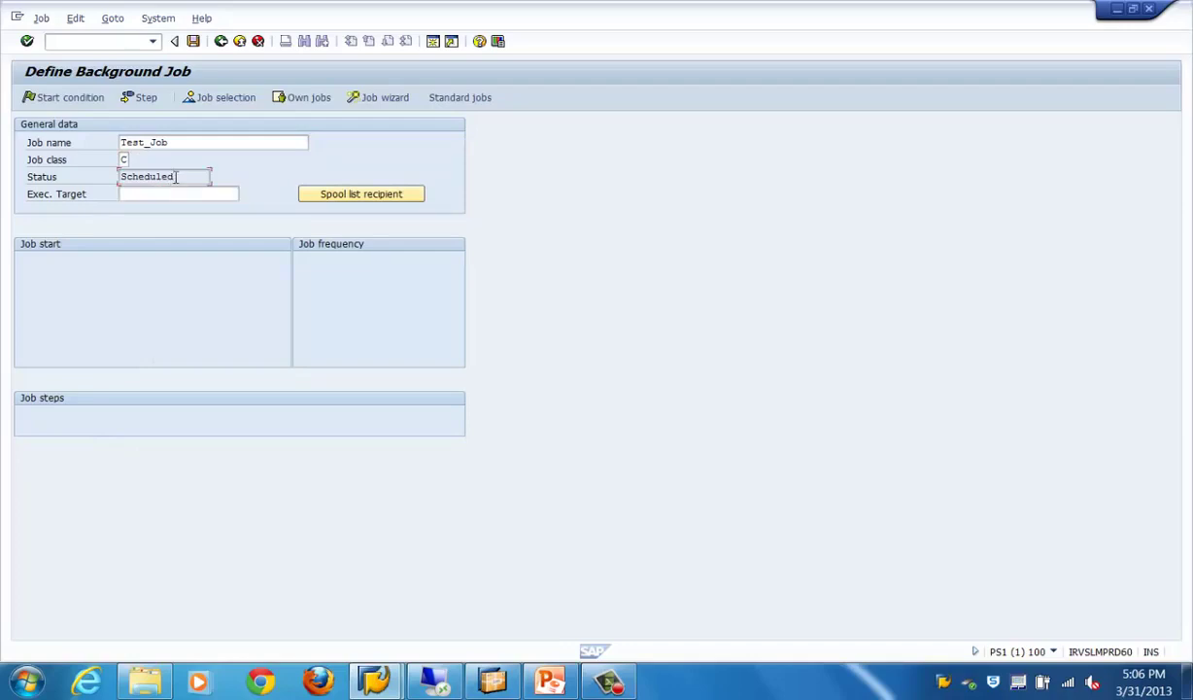
pyautogui.click(196, 192)
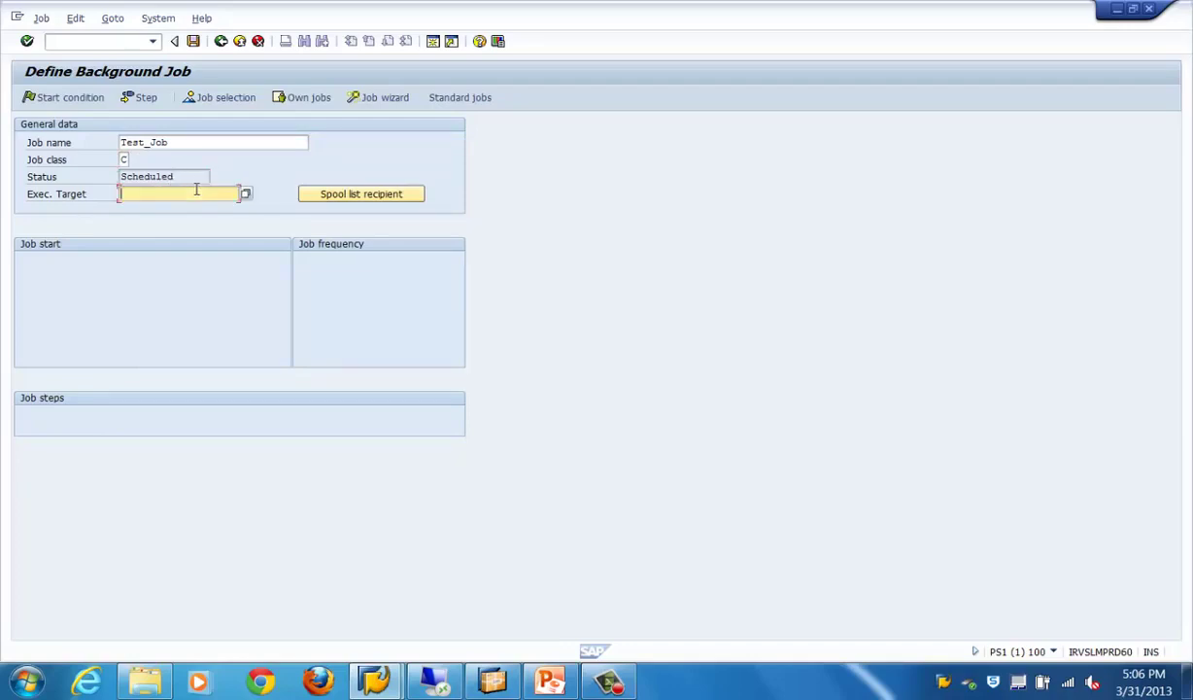
pyautogui.click(246, 196)
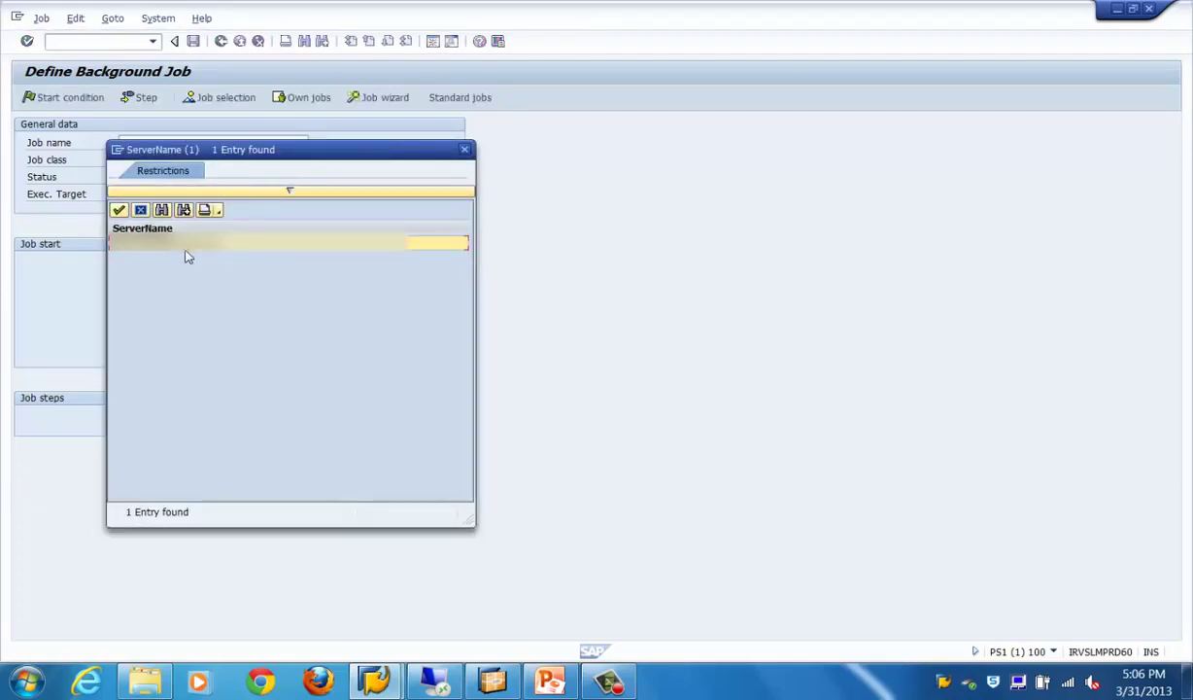
pyautogui.doubleClick(167, 247)
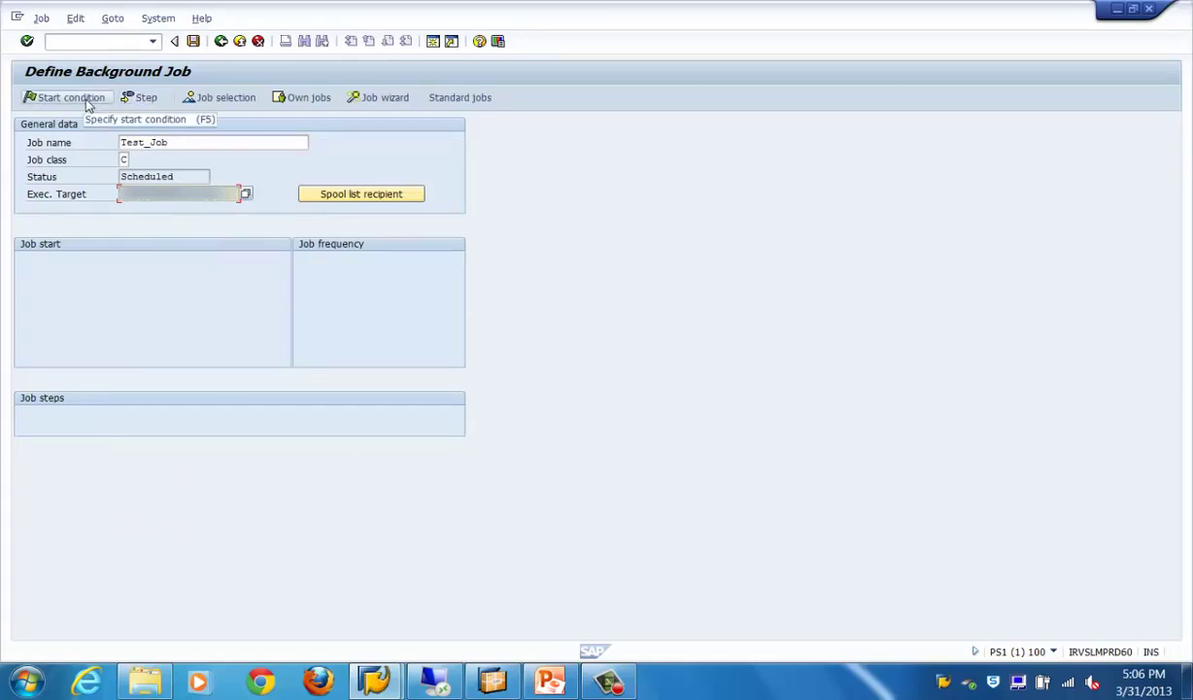
# Start a new ABAP step, try program sm50, and clear it after the invalid-program error
pyautogui.click(141, 98)
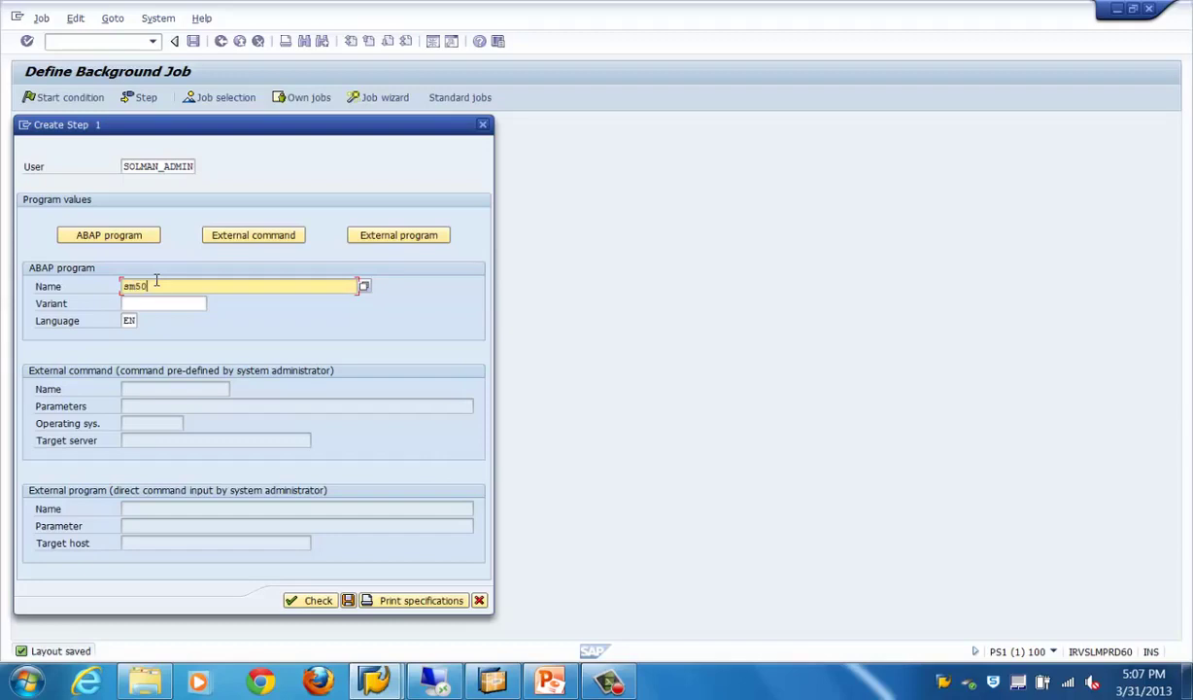
pyautogui.click(156, 304)
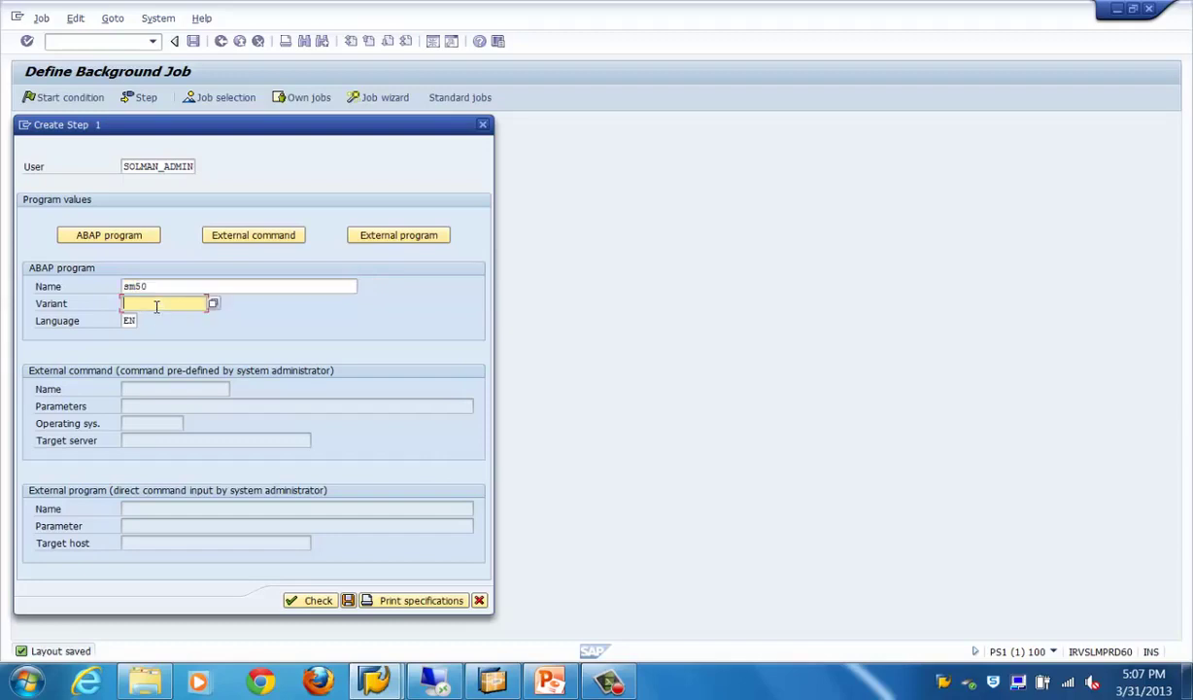
pyautogui.click(348, 601)
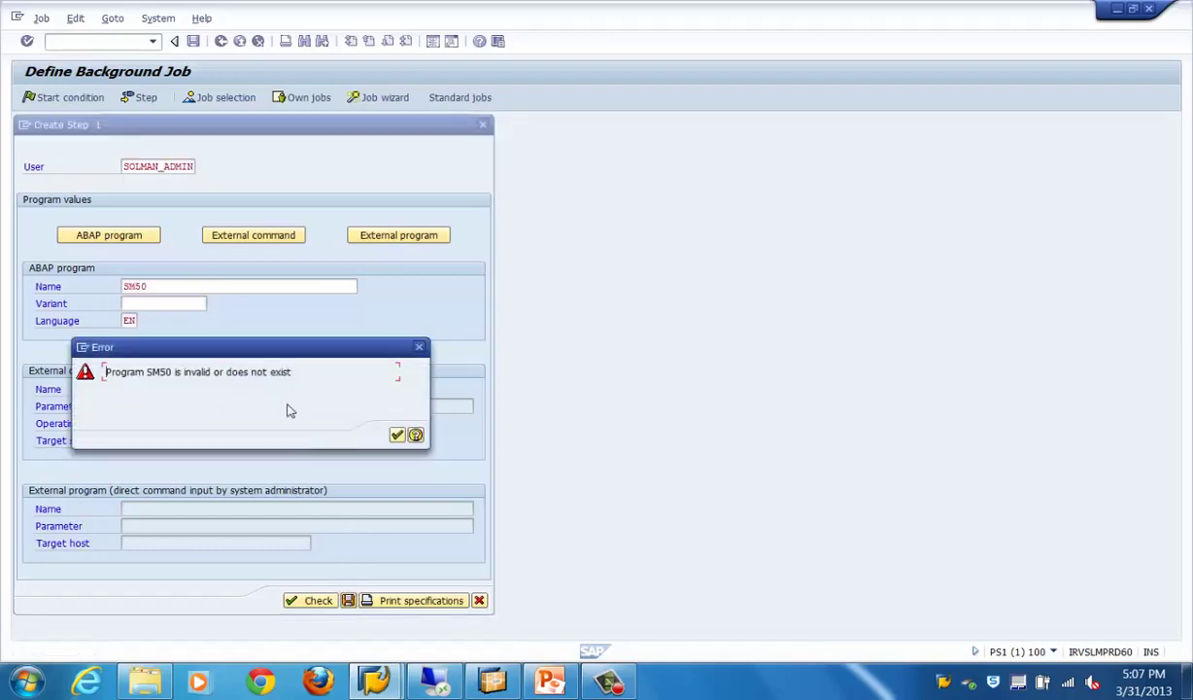
pyautogui.click(398, 434)
pyautogui.click(201, 285)
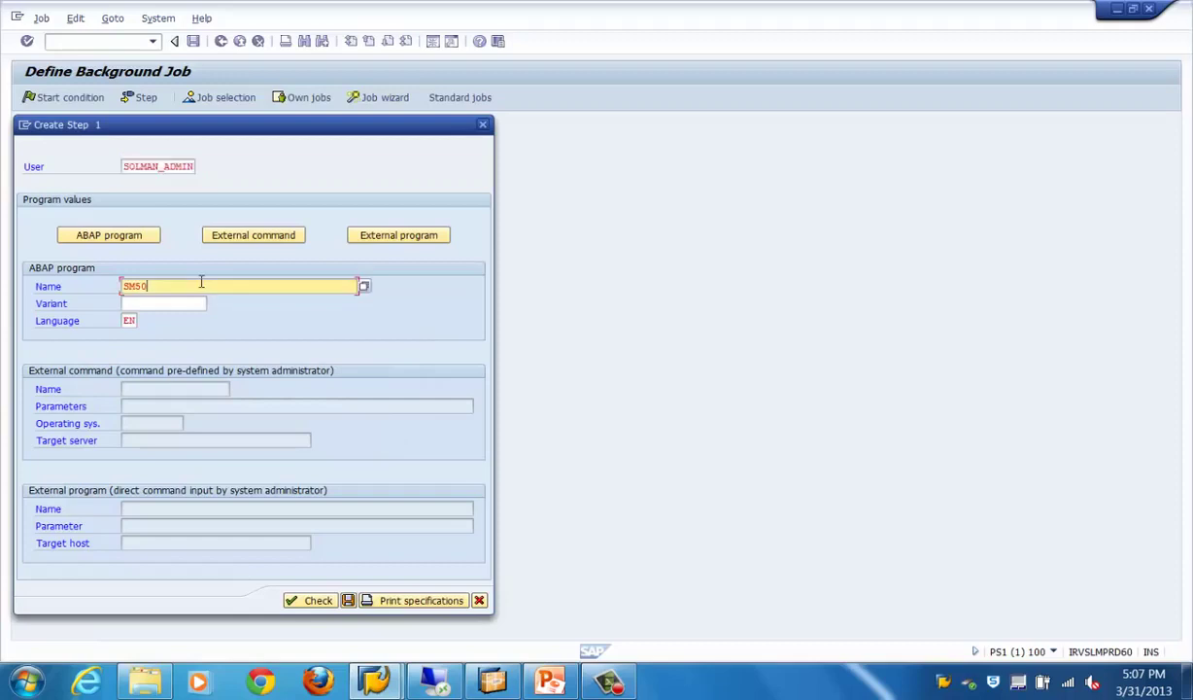
pyautogui.press('BackSpace')
pyautogui.press('BackSpace')
pyautogui.press('BackSpace')
pyautogui.press('BackSpace')
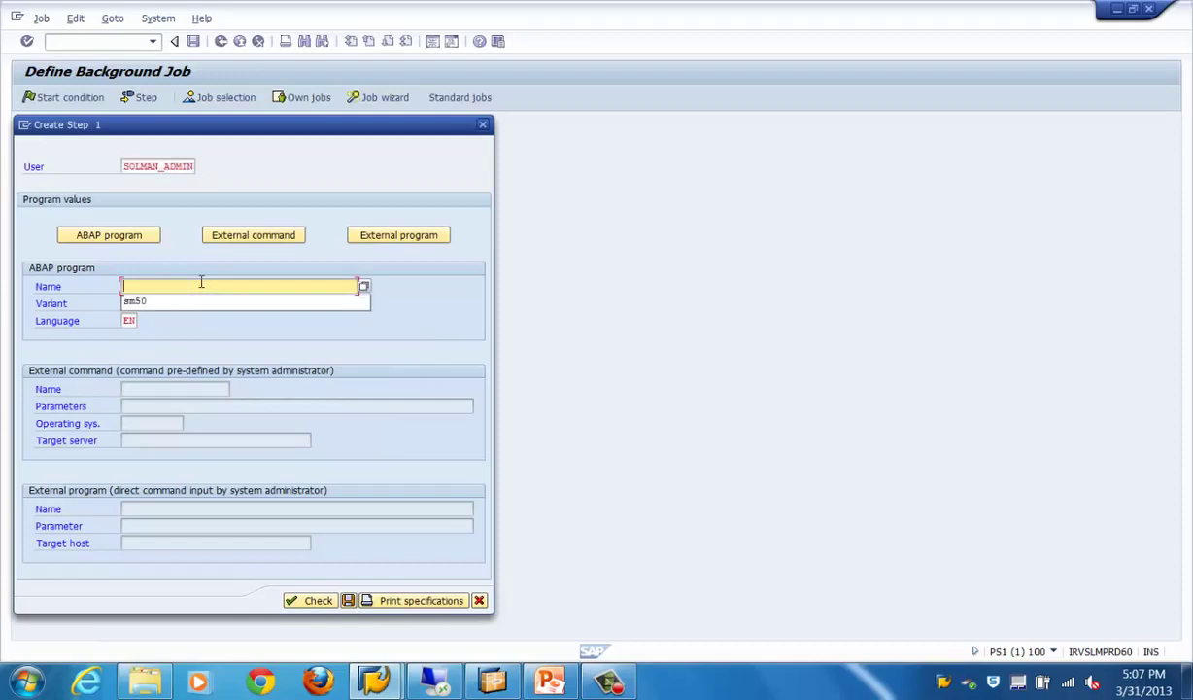
pyautogui.click(199, 335)
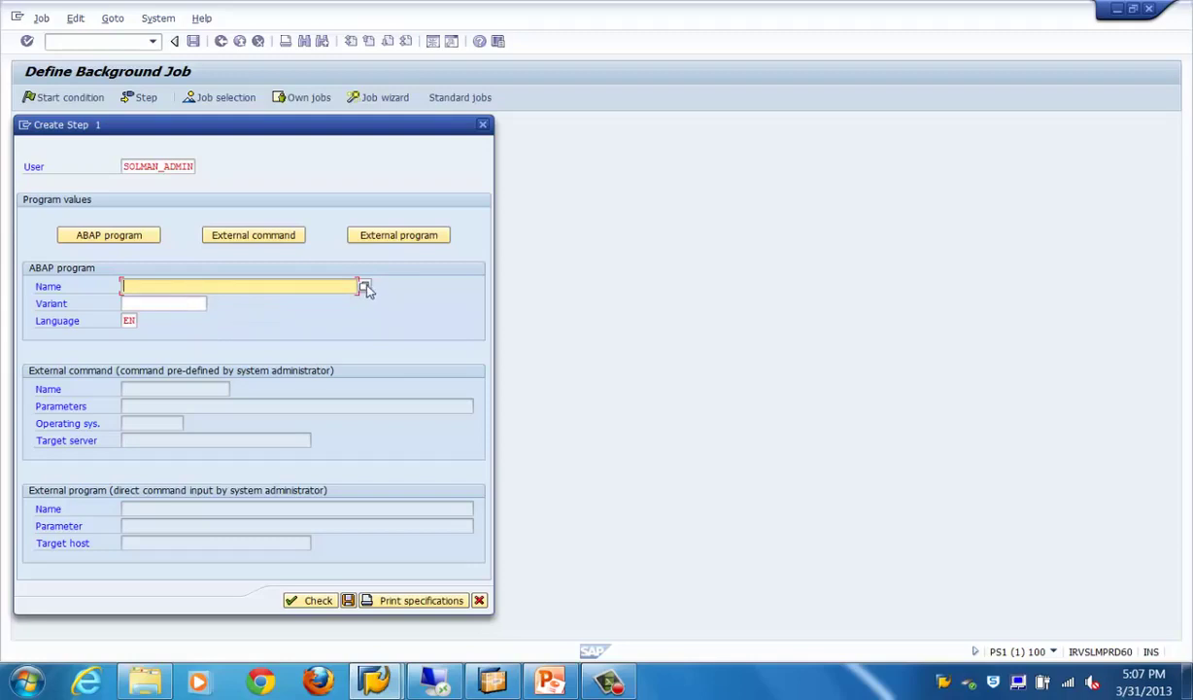
# Search programs matching SM* and save the step with SMOF_GENERATE_UPLOAD_FUNCTIONS
pyautogui.write('sm')
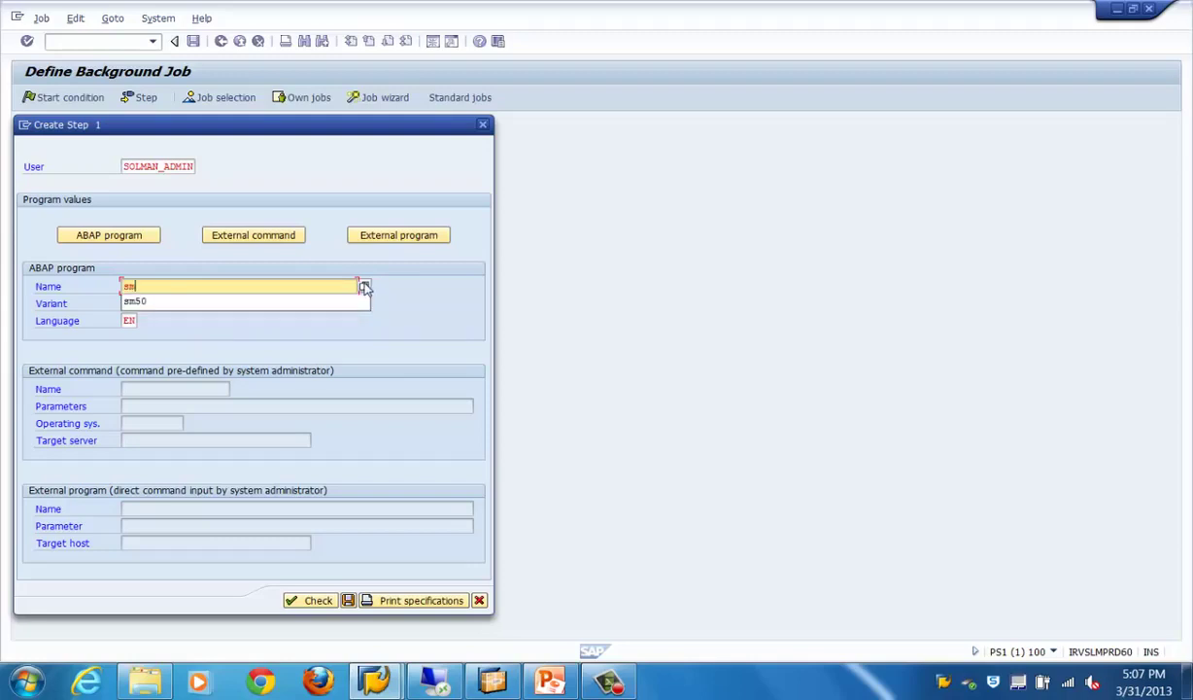
pyautogui.write('*')
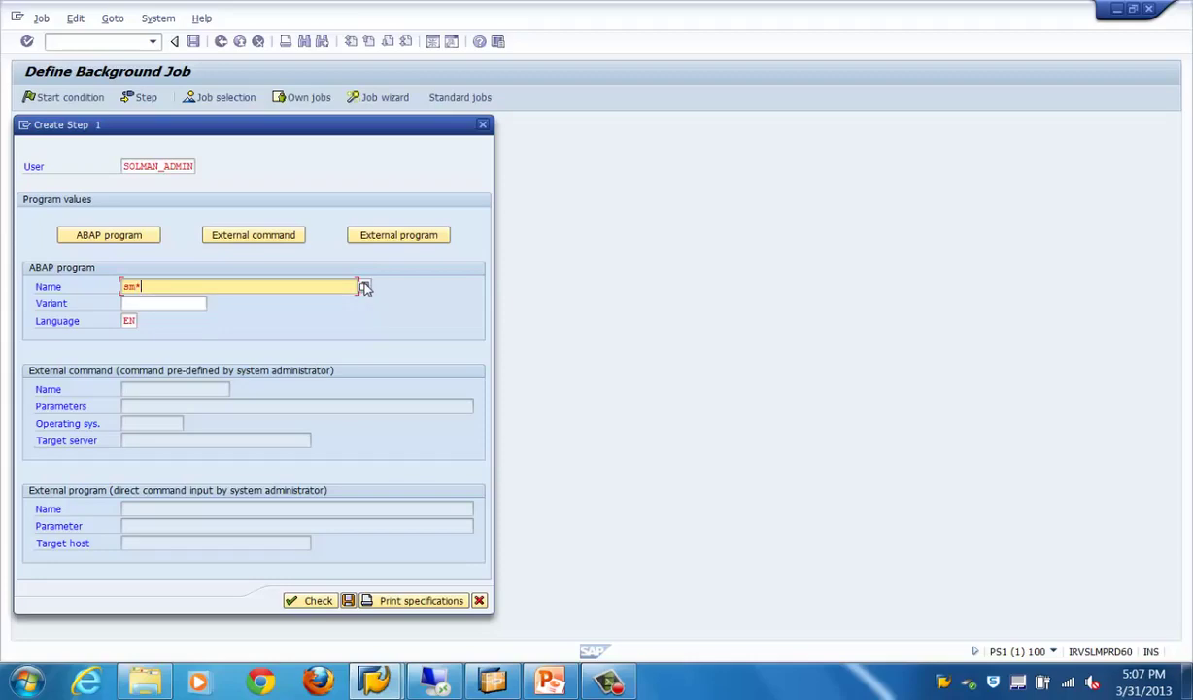
pyautogui.click(364, 287)
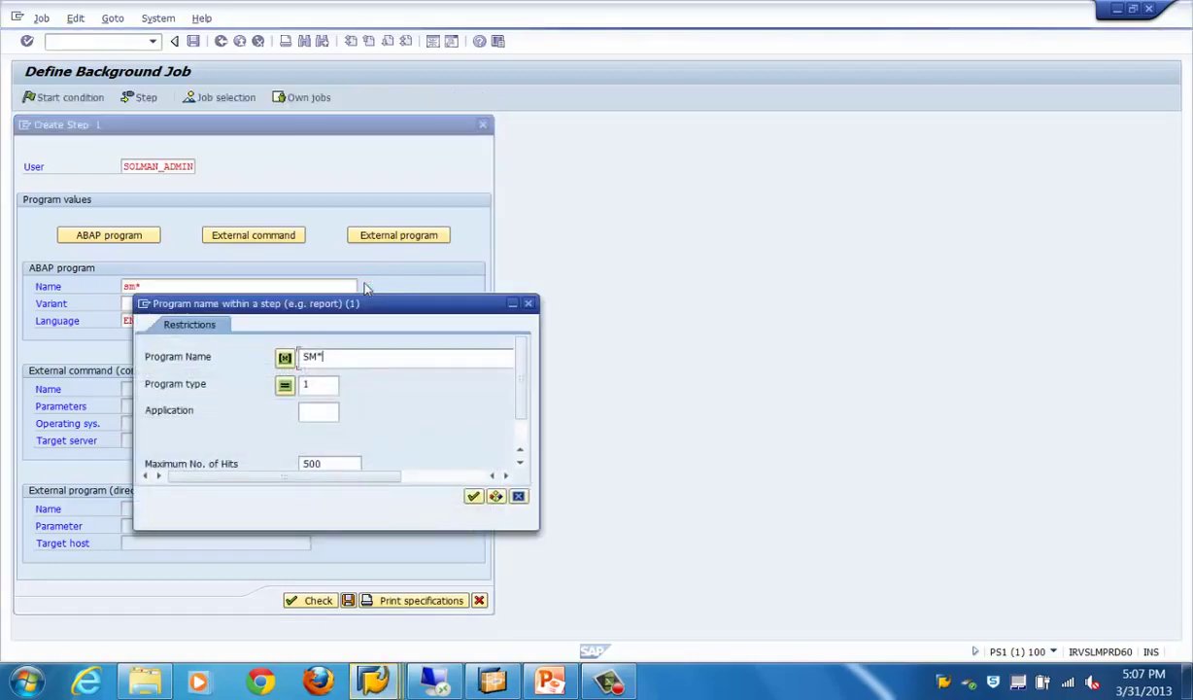
pyautogui.click(473, 495)
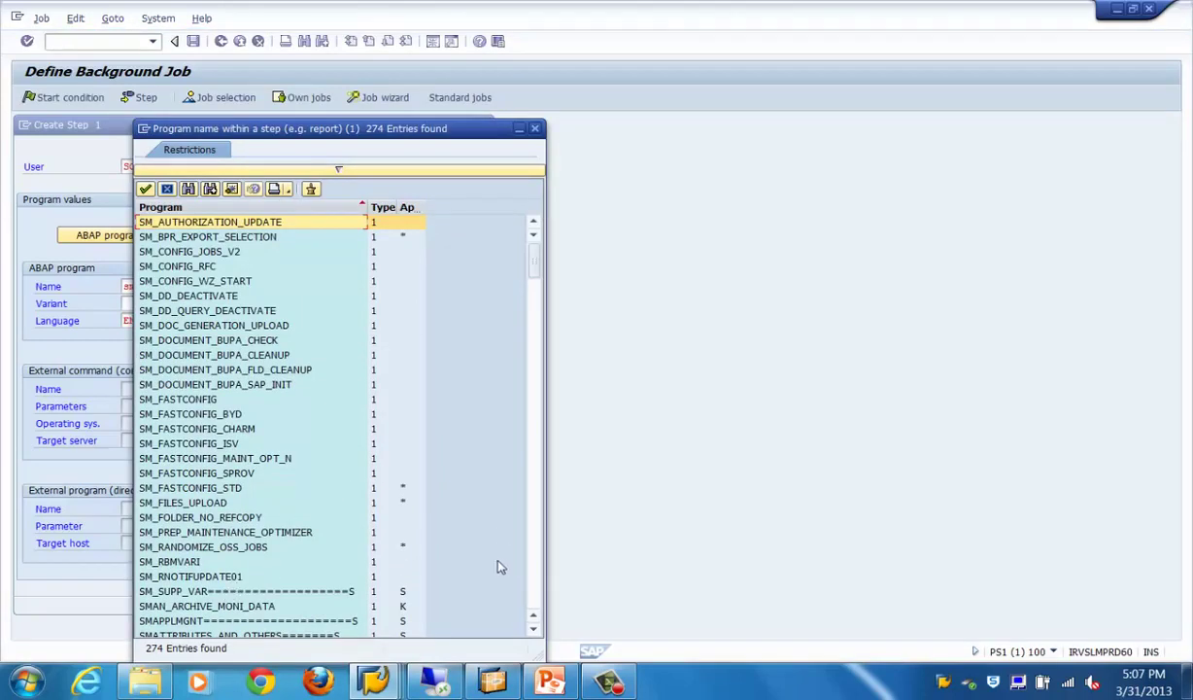
pyautogui.click(535, 564)
pyautogui.click(538, 565)
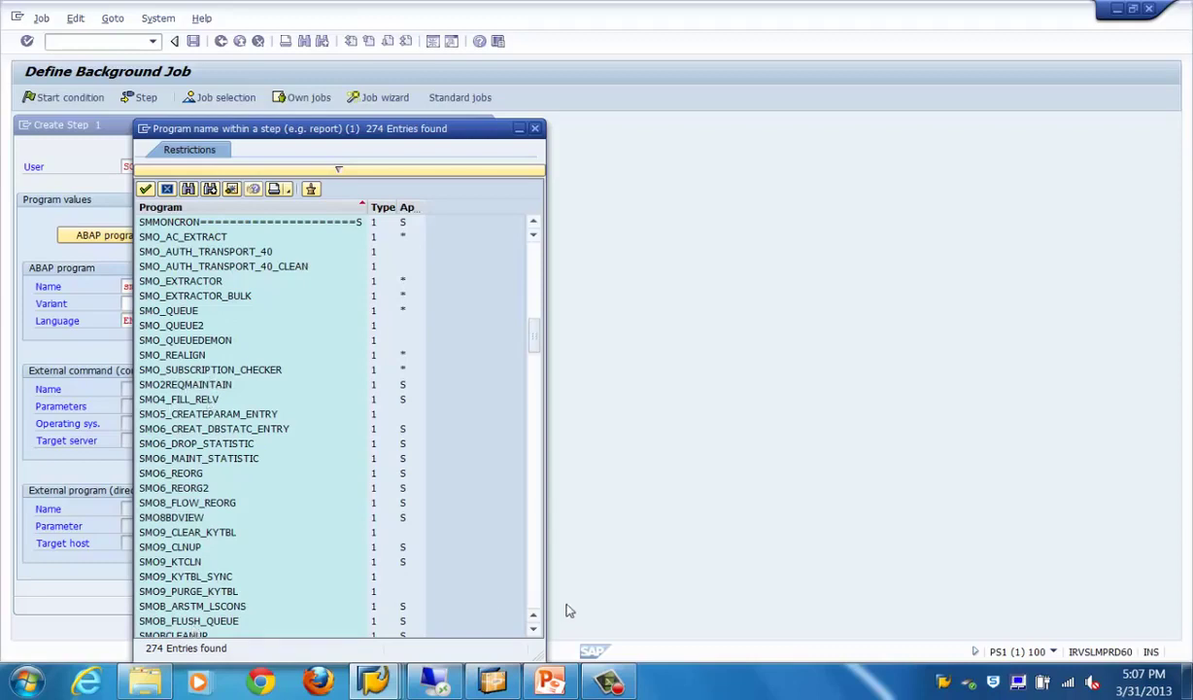
pyautogui.click(533, 604)
pyautogui.click(532, 605)
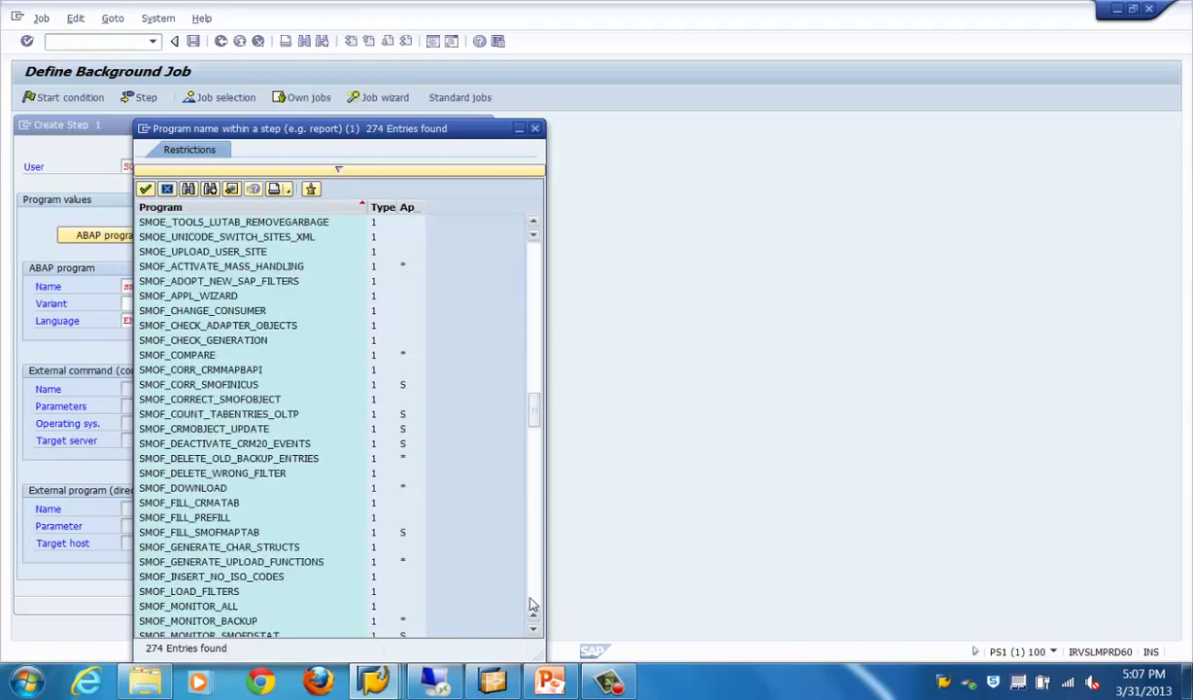
pyautogui.doubleClick(275, 564)
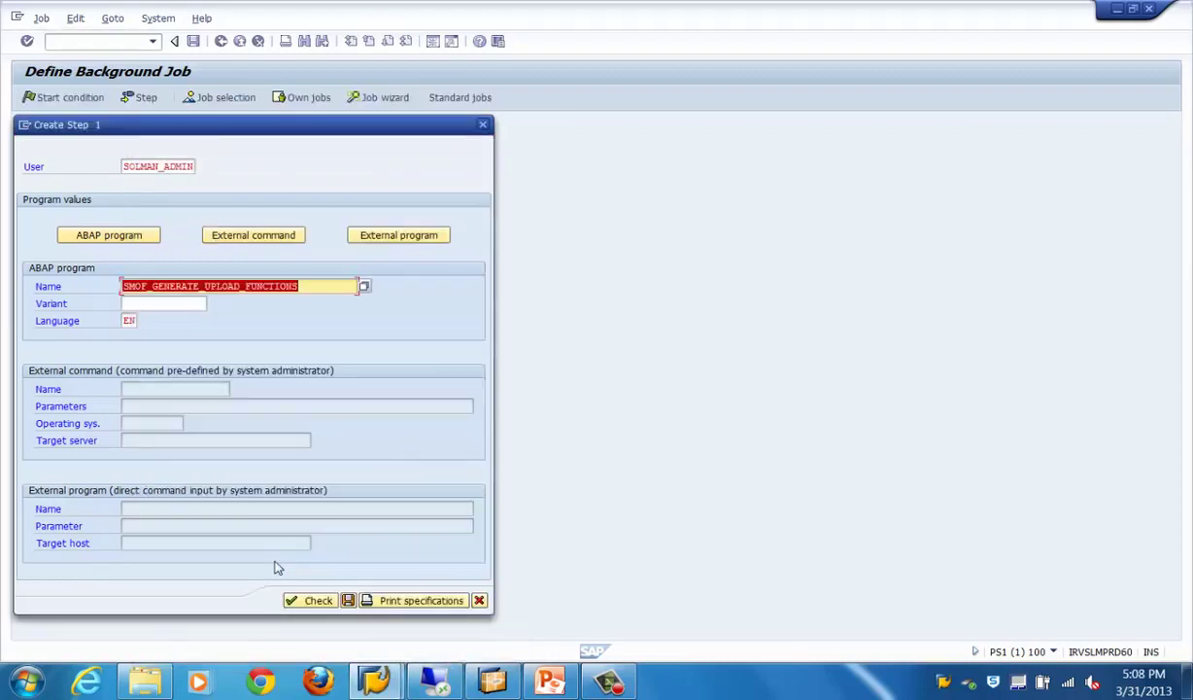
pyautogui.click(159, 306)
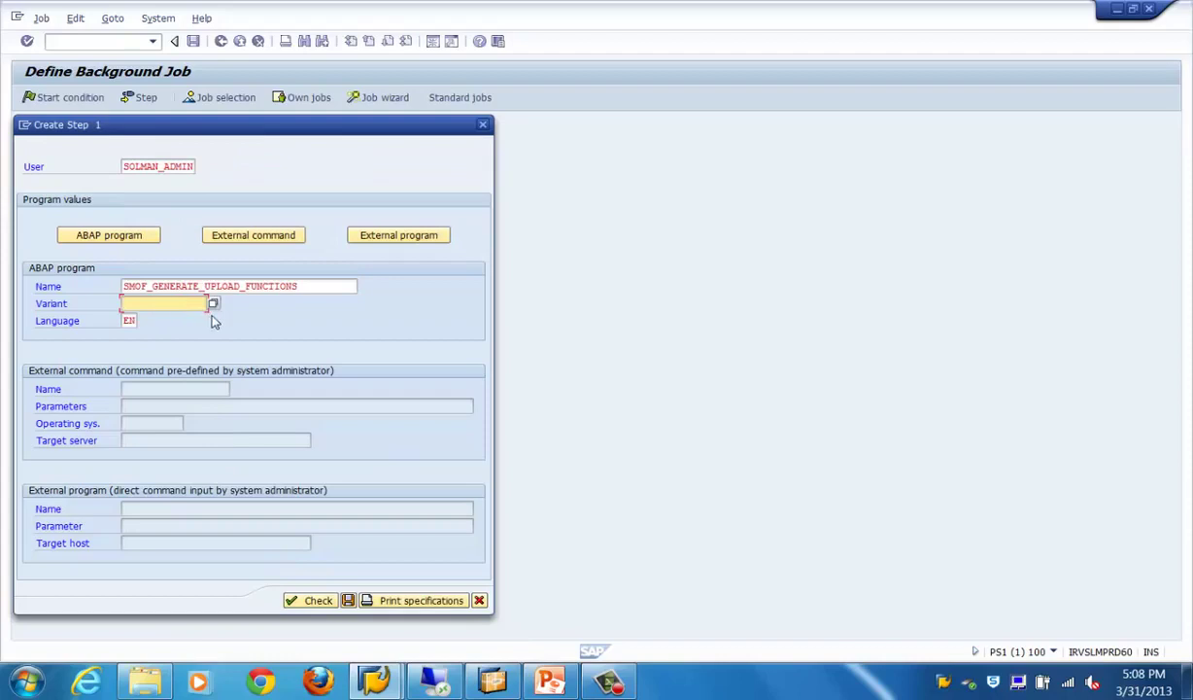
pyautogui.click(211, 304)
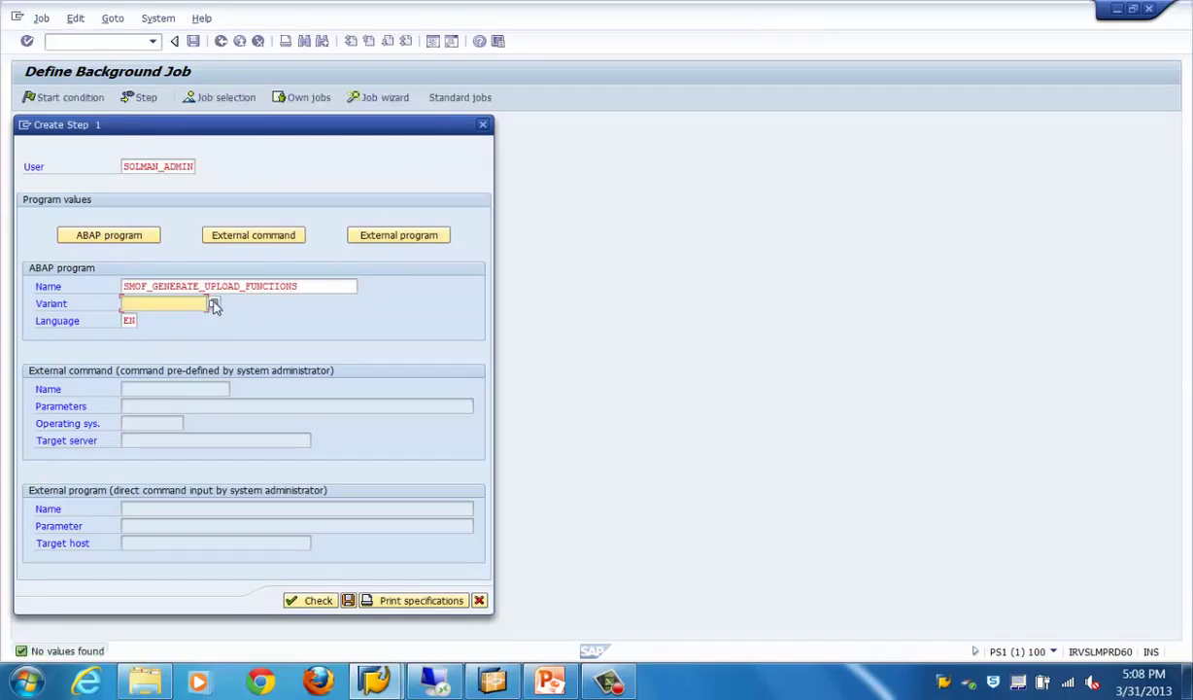
pyautogui.click(349, 601)
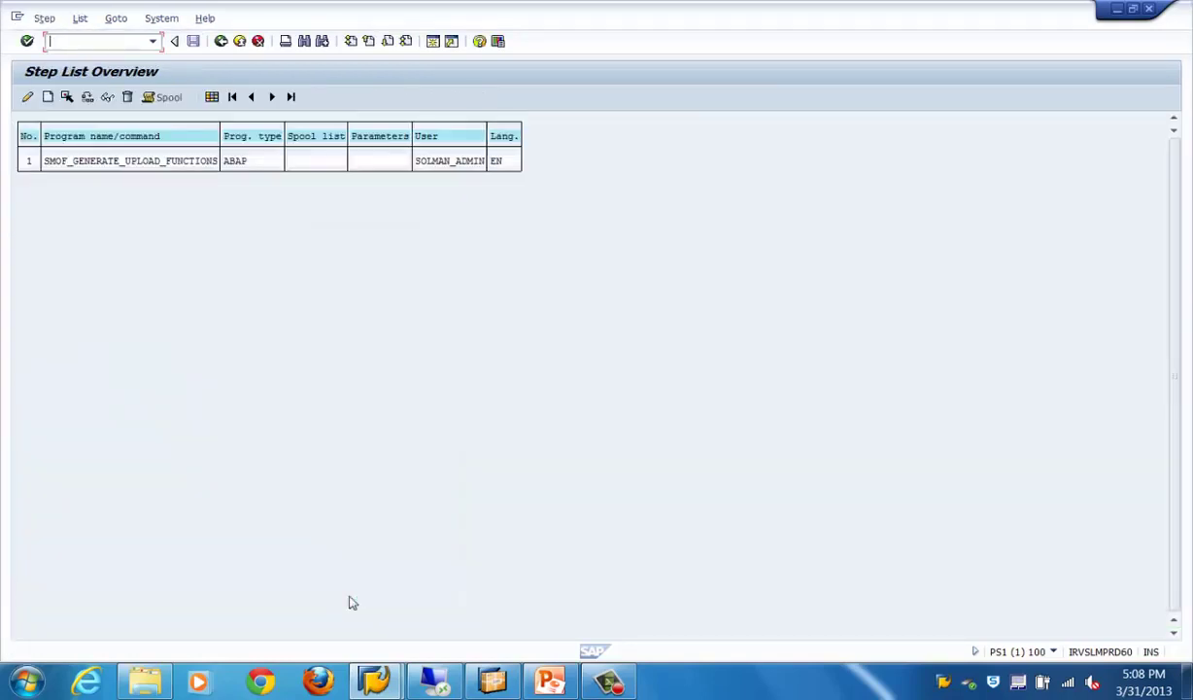
# Reopen step 1, check and save it, then return to the TEST_JOB definition
pyautogui.click(53, 163)
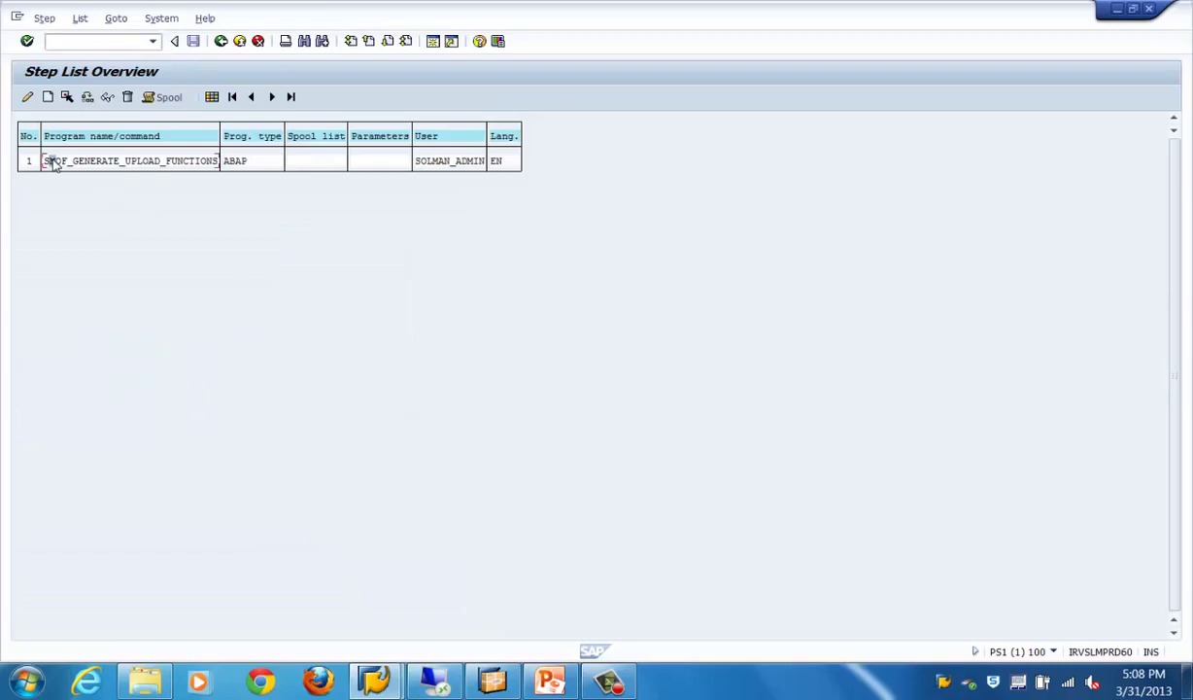
pyautogui.click(27, 96)
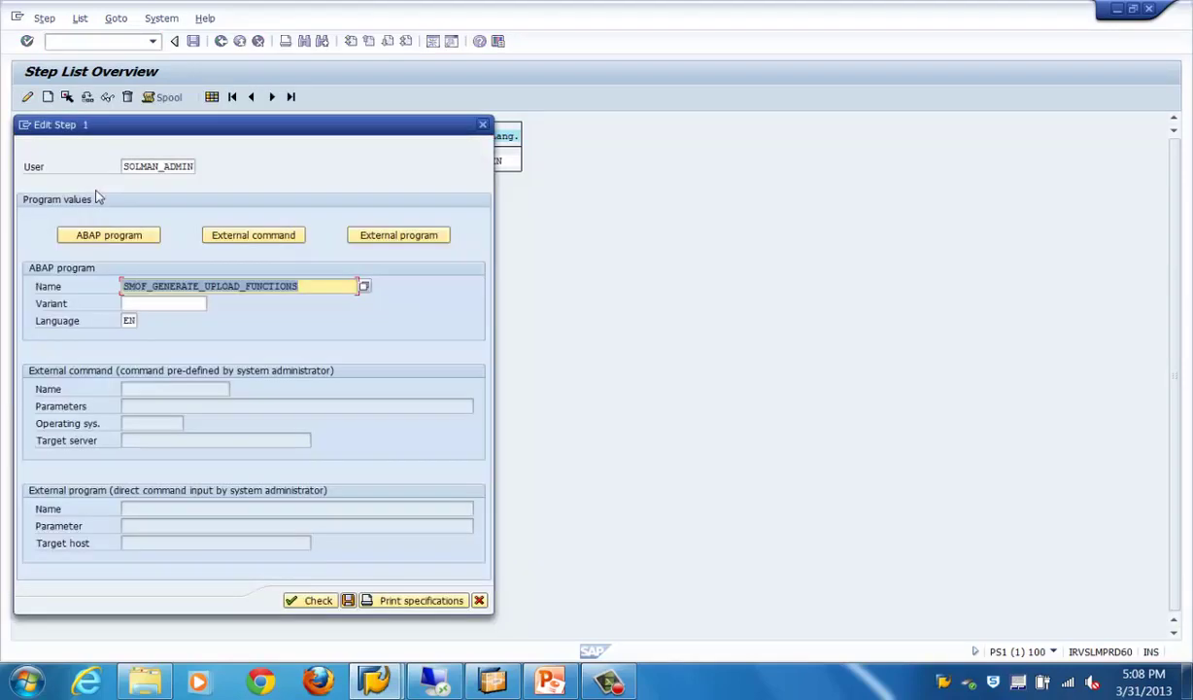
pyautogui.click(317, 599)
pyautogui.click(347, 601)
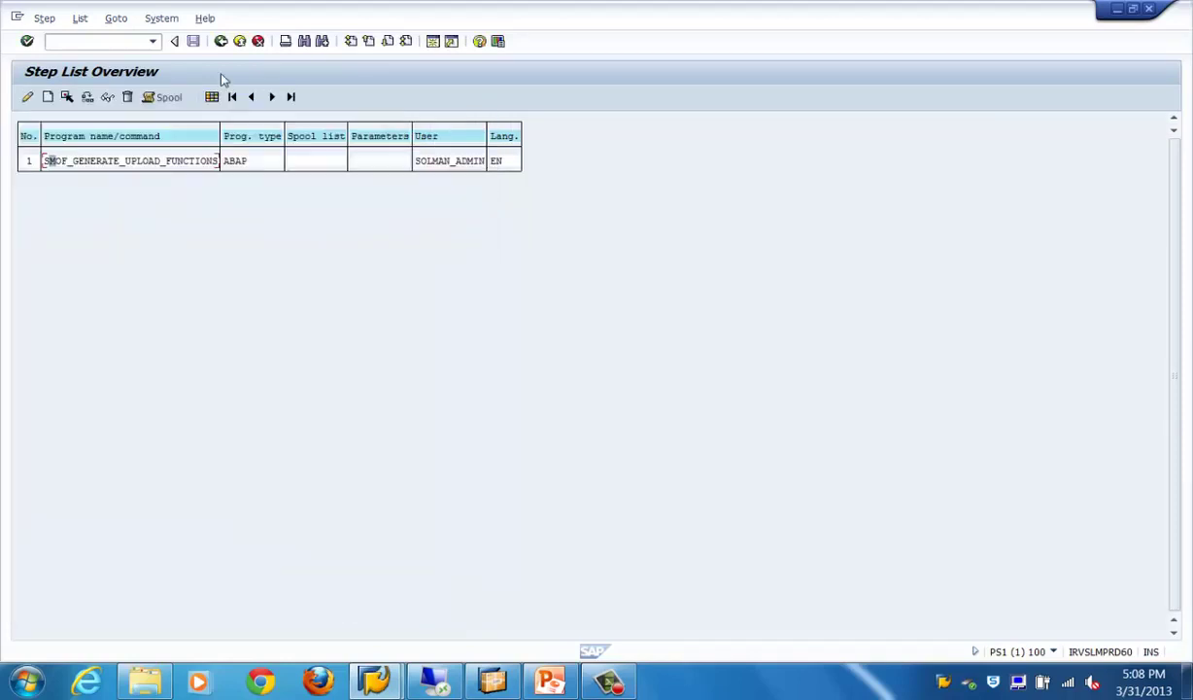
pyautogui.click(220, 42)
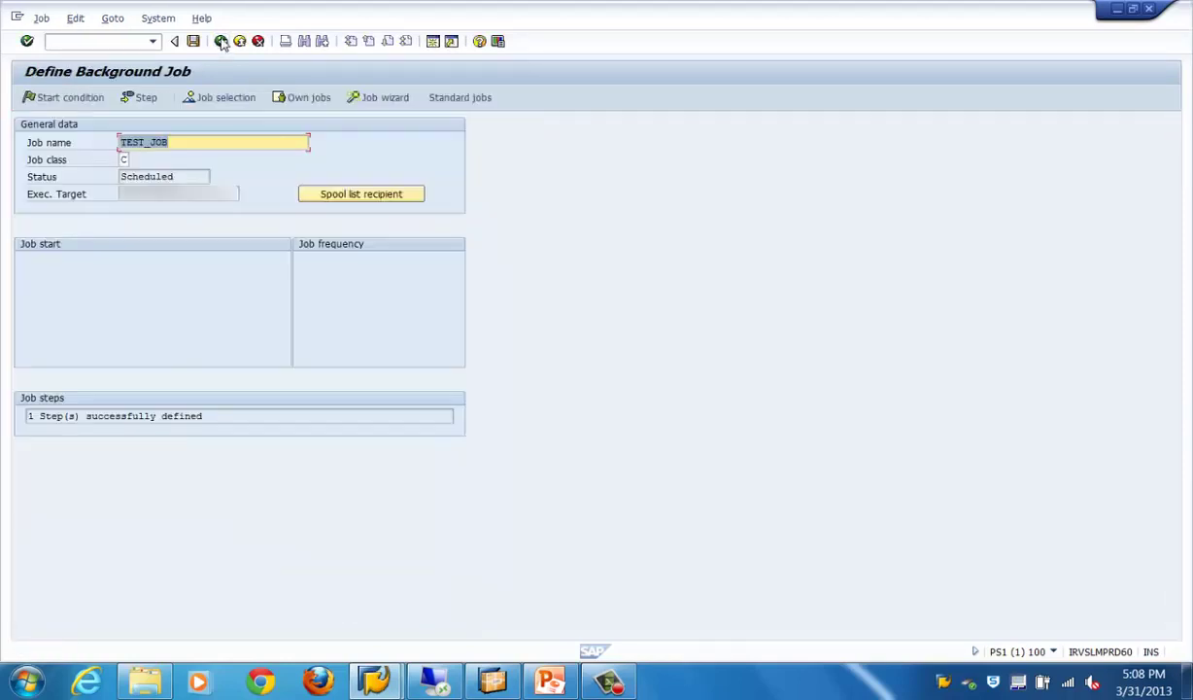
# In the start condition, try Immediate, Date/Time and After job before choosing After event
pyautogui.click(77, 97)
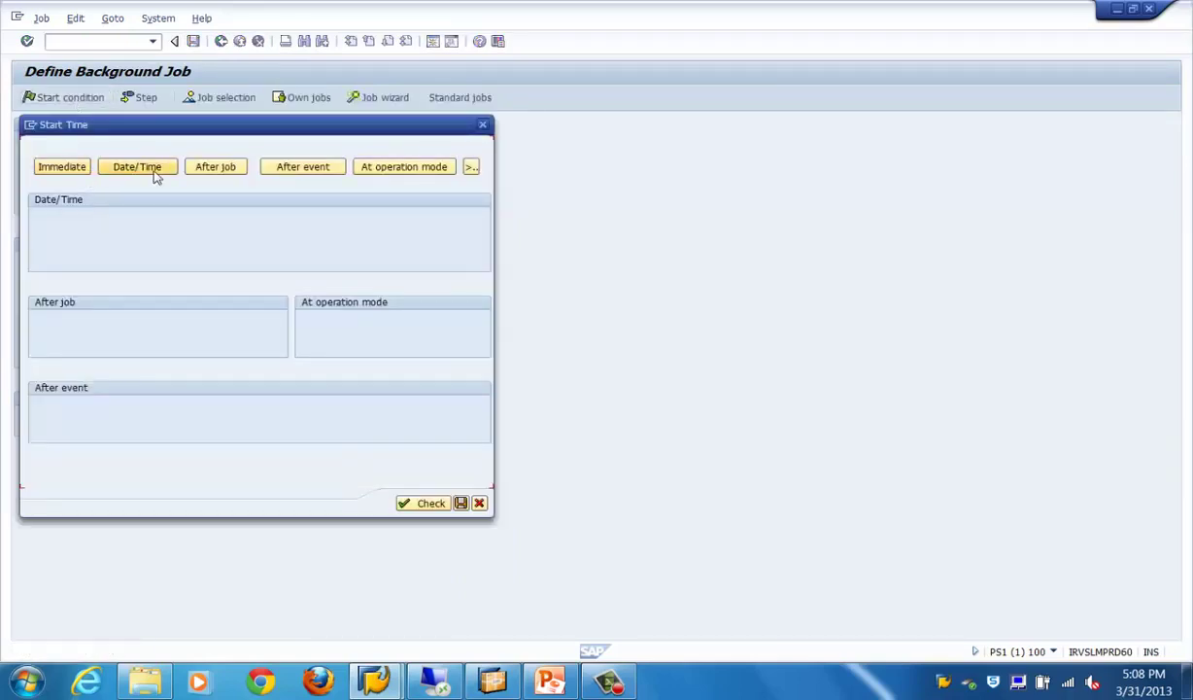
pyautogui.click(61, 167)
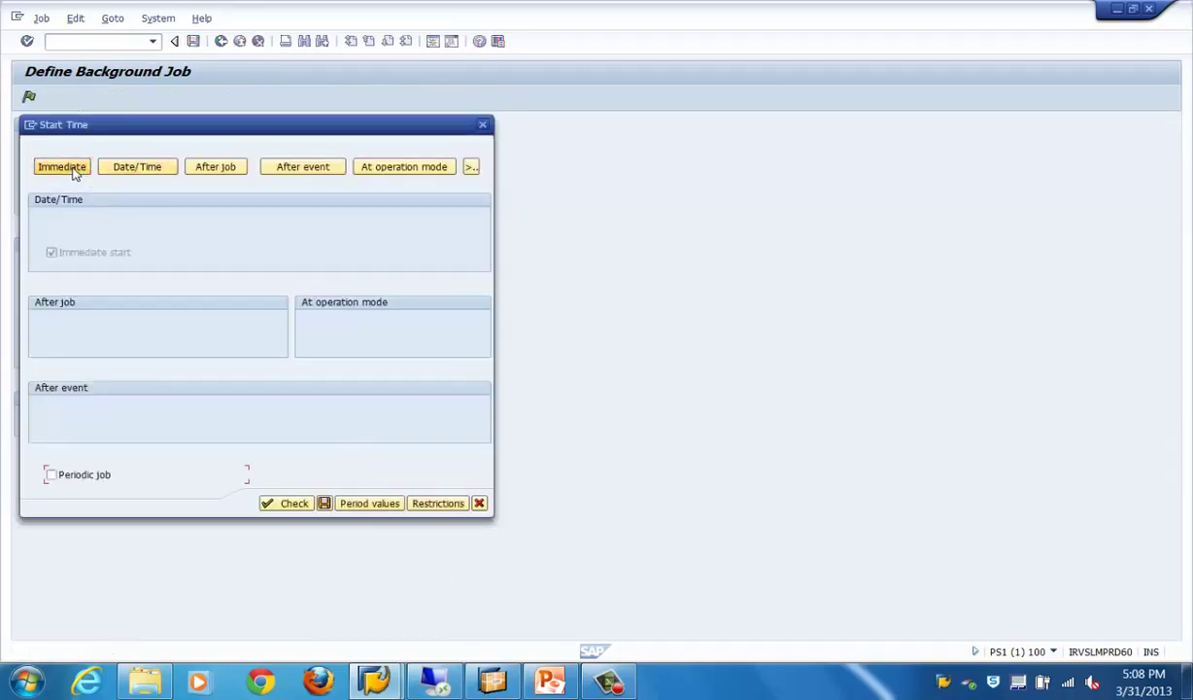
pyautogui.click(158, 171)
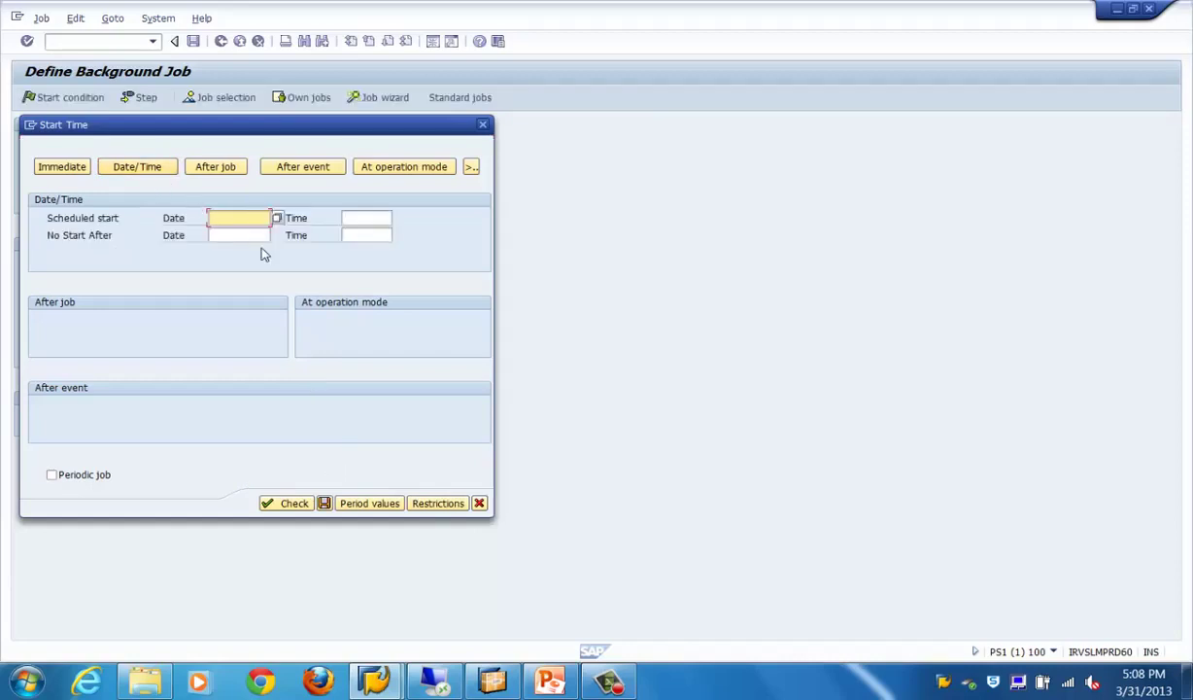
pyautogui.press('Tab')
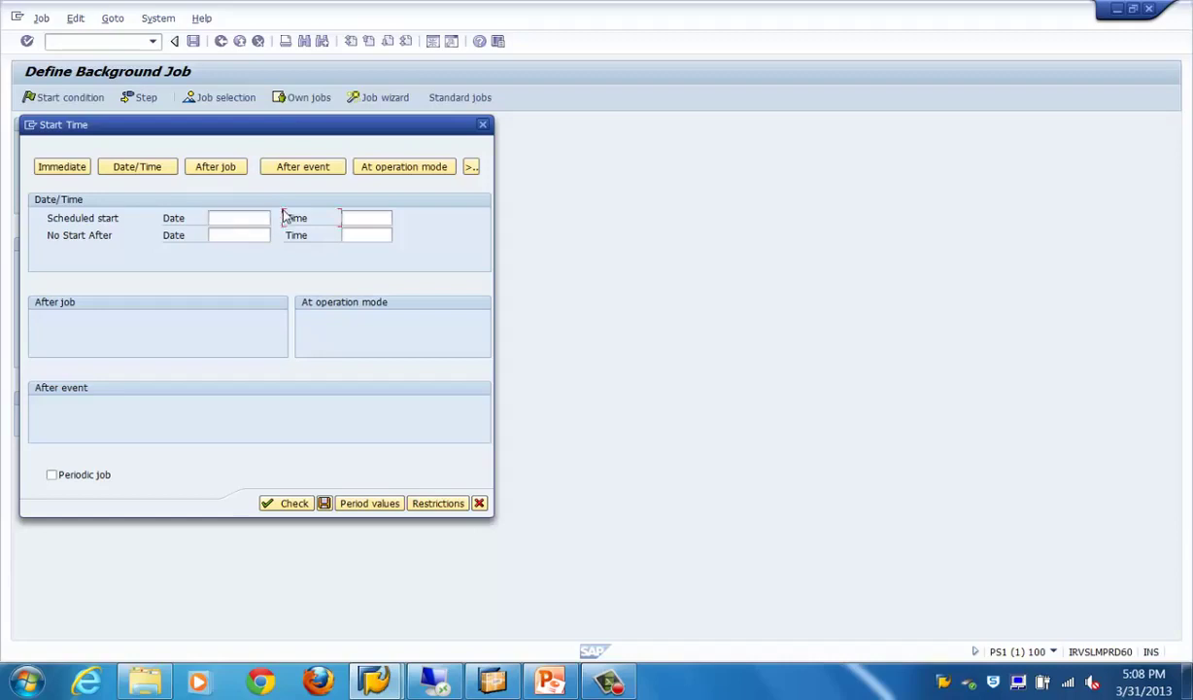
pyautogui.click(223, 236)
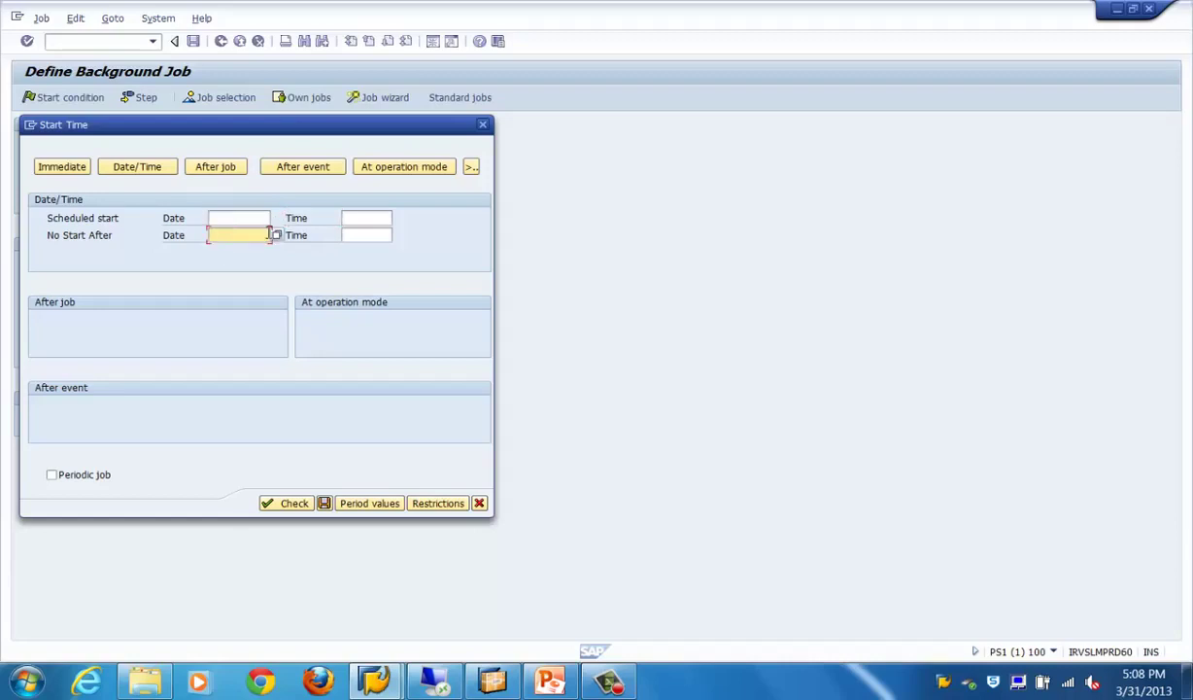
pyautogui.click(219, 171)
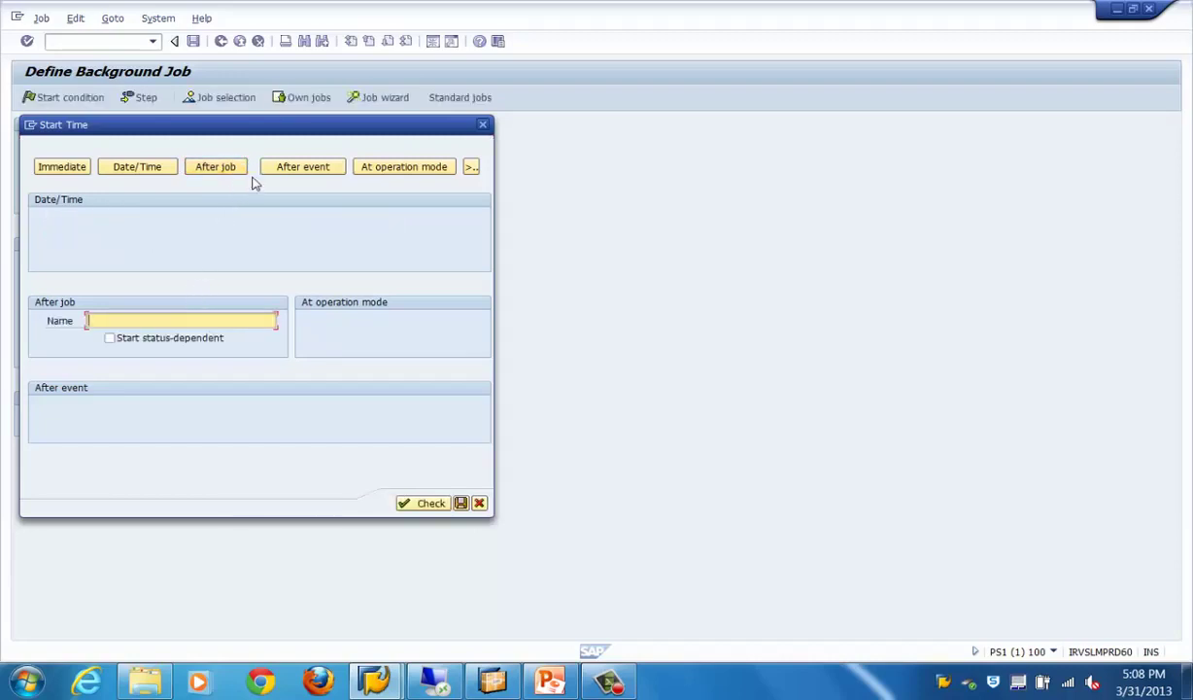
pyautogui.click(297, 171)
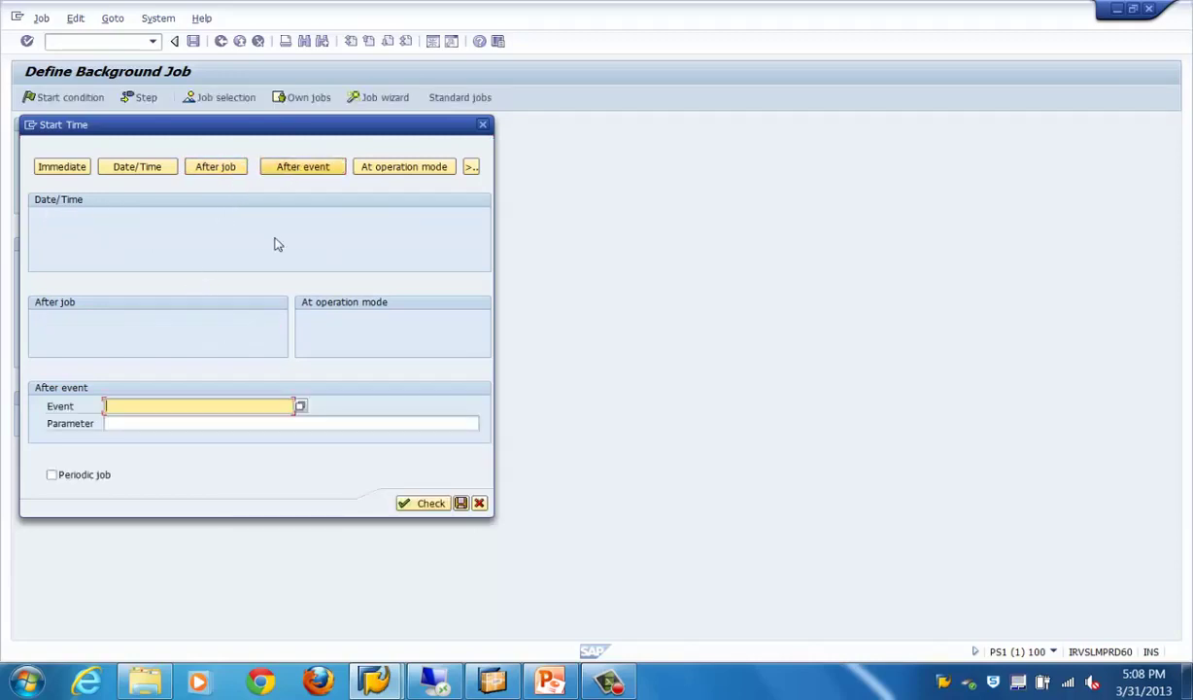
# Pick event SAP_CRM_ACE_DISPATCHER_REQUEST, save the condition and TEST_JOB, then go back
pyautogui.click(300, 408)
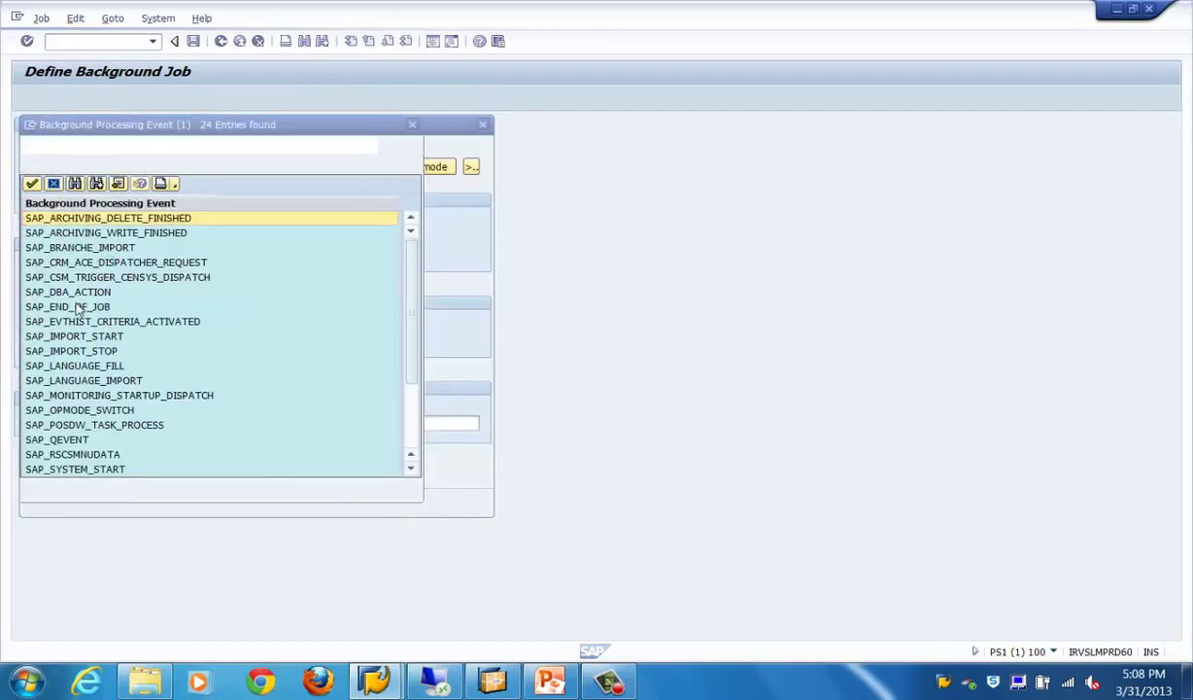
pyautogui.doubleClick(87, 263)
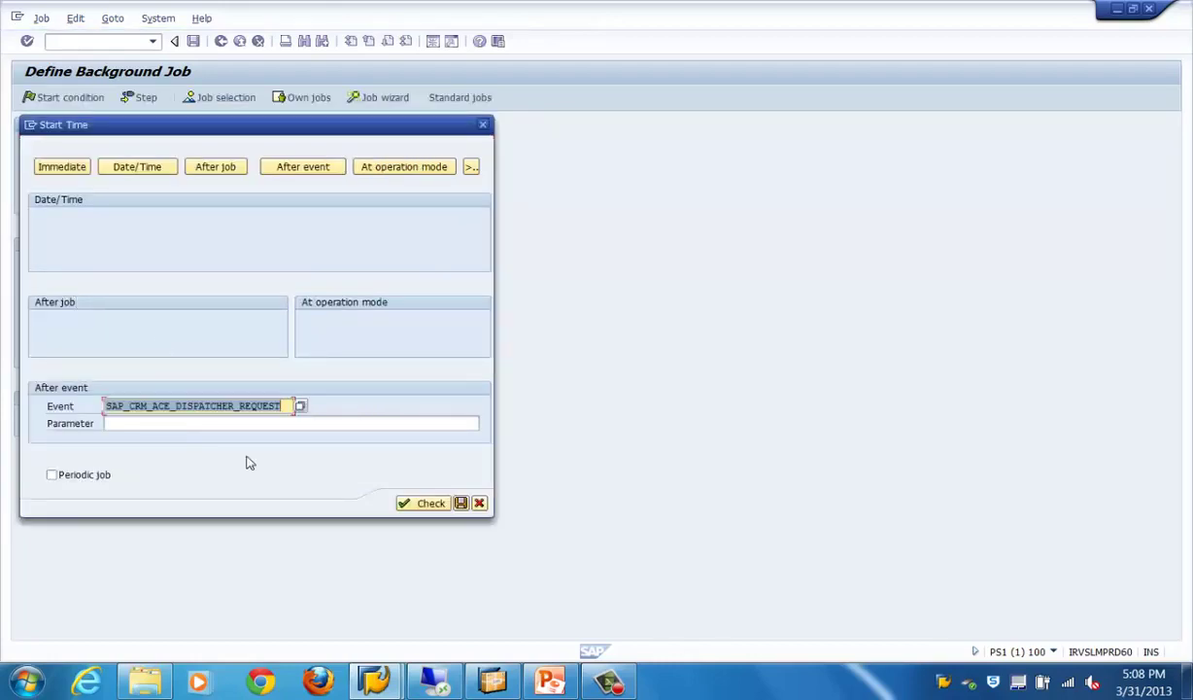
pyautogui.click(460, 503)
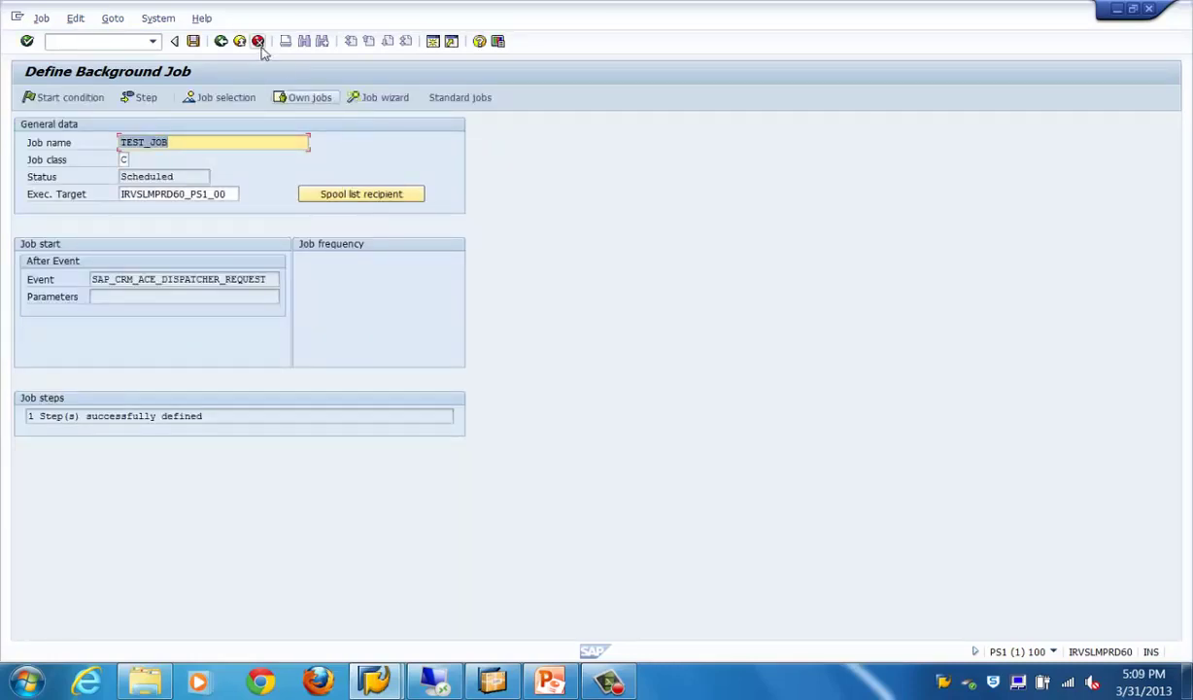
pyautogui.click(193, 42)
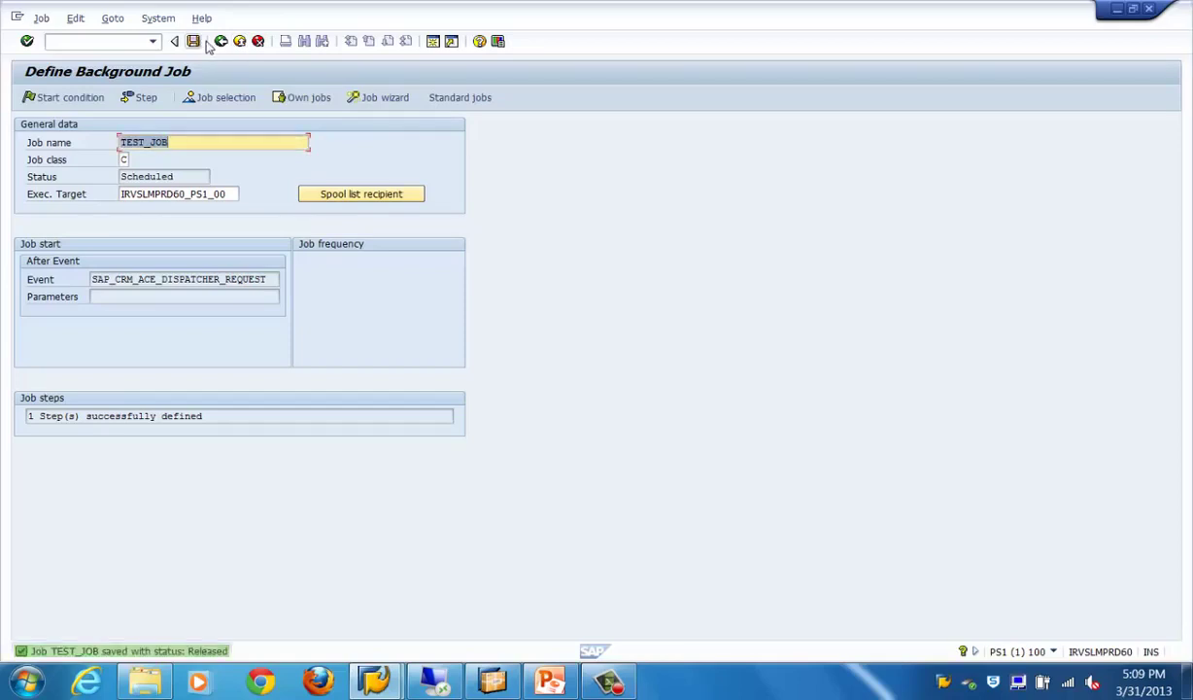
pyautogui.click(221, 41)
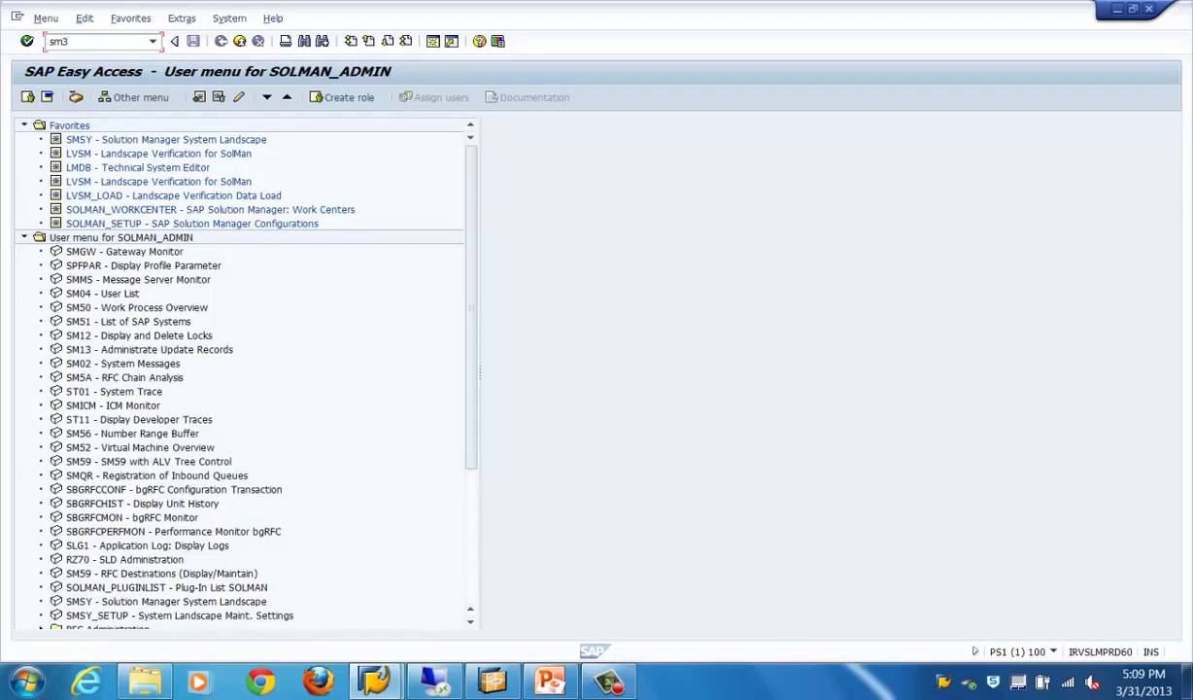
pyautogui.press('Return')
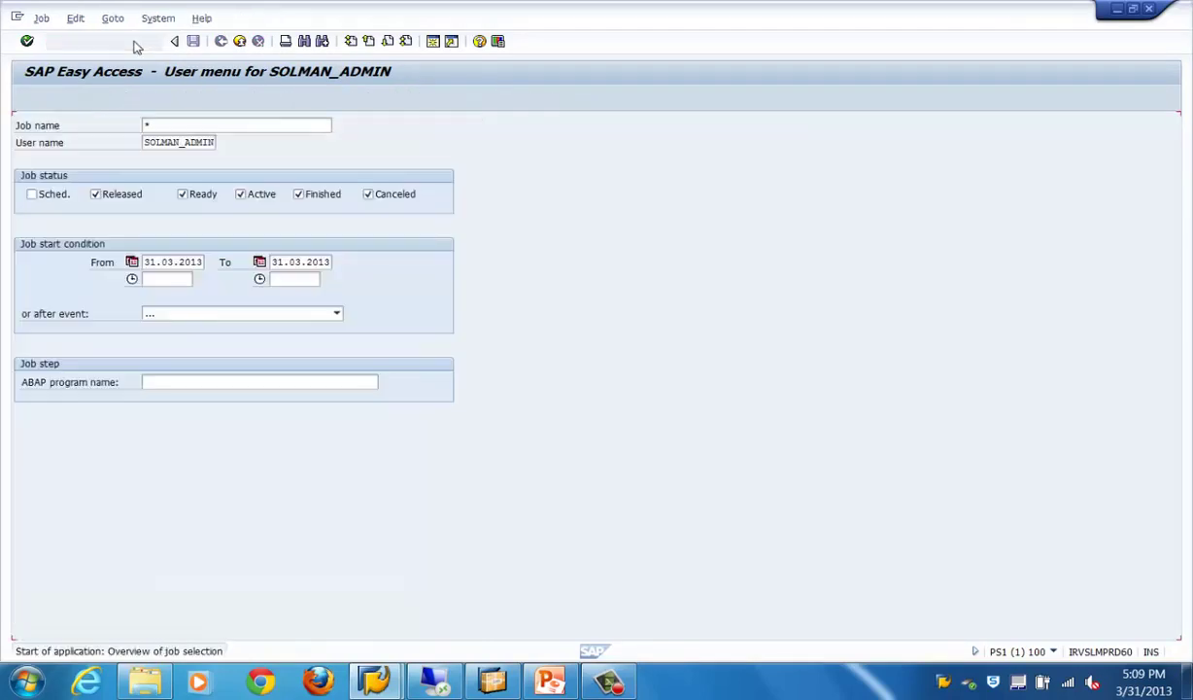
pyautogui.click(31, 196)
pyautogui.click(95, 195)
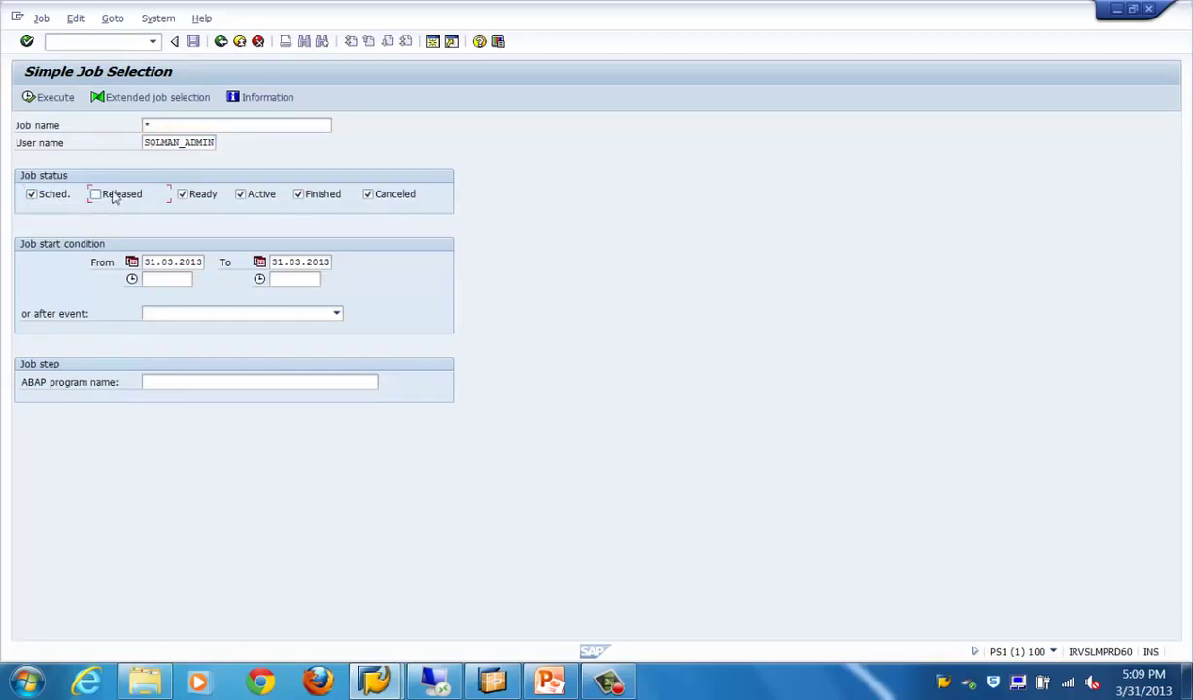
pyautogui.click(194, 194)
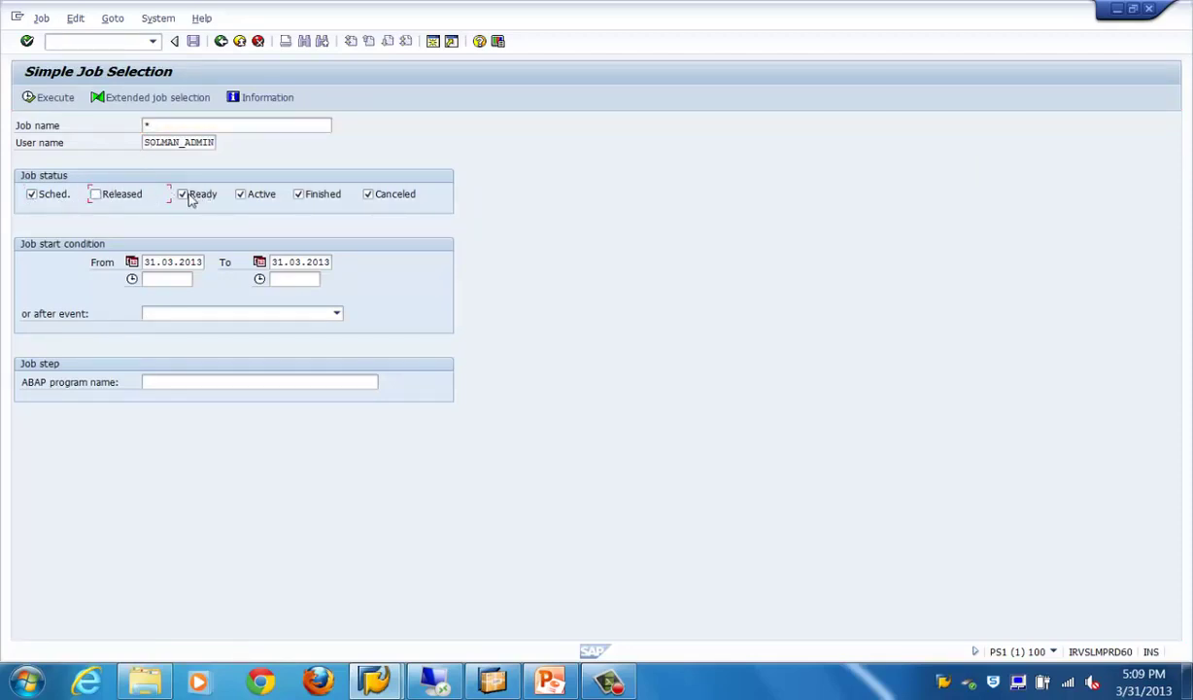
pyautogui.click(240, 194)
pyautogui.click(297, 195)
pyautogui.click(367, 195)
pyautogui.click(53, 99)
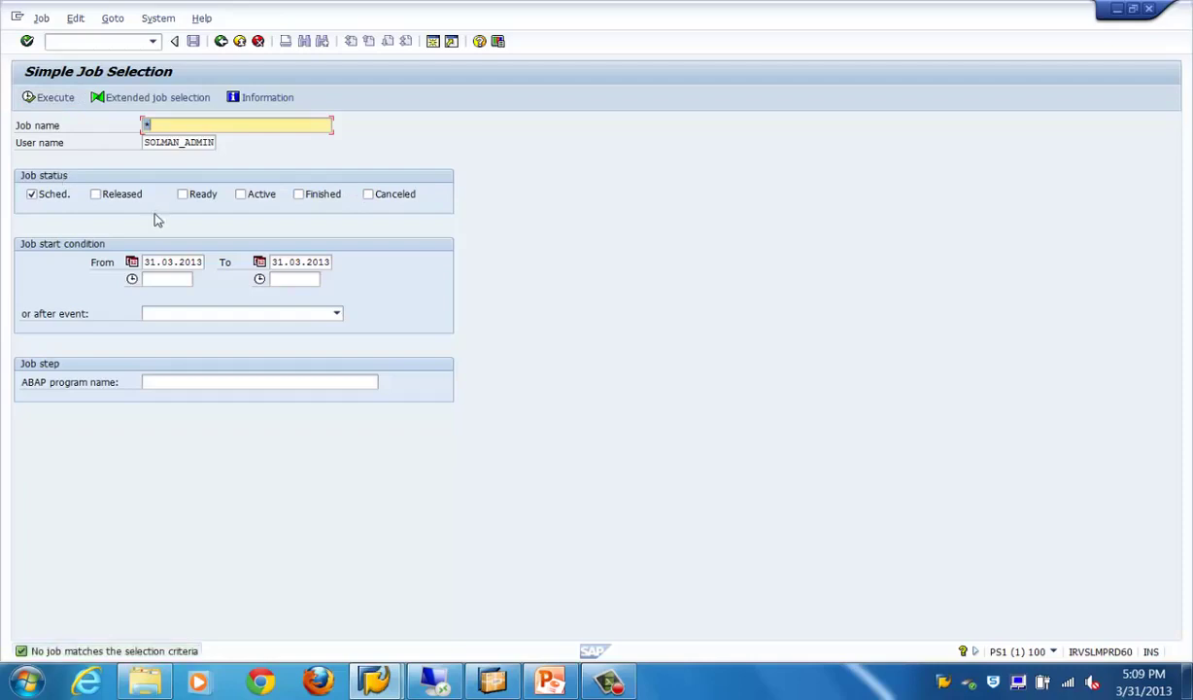
pyautogui.doubleClick(274, 262)
pyautogui.press('Delete')
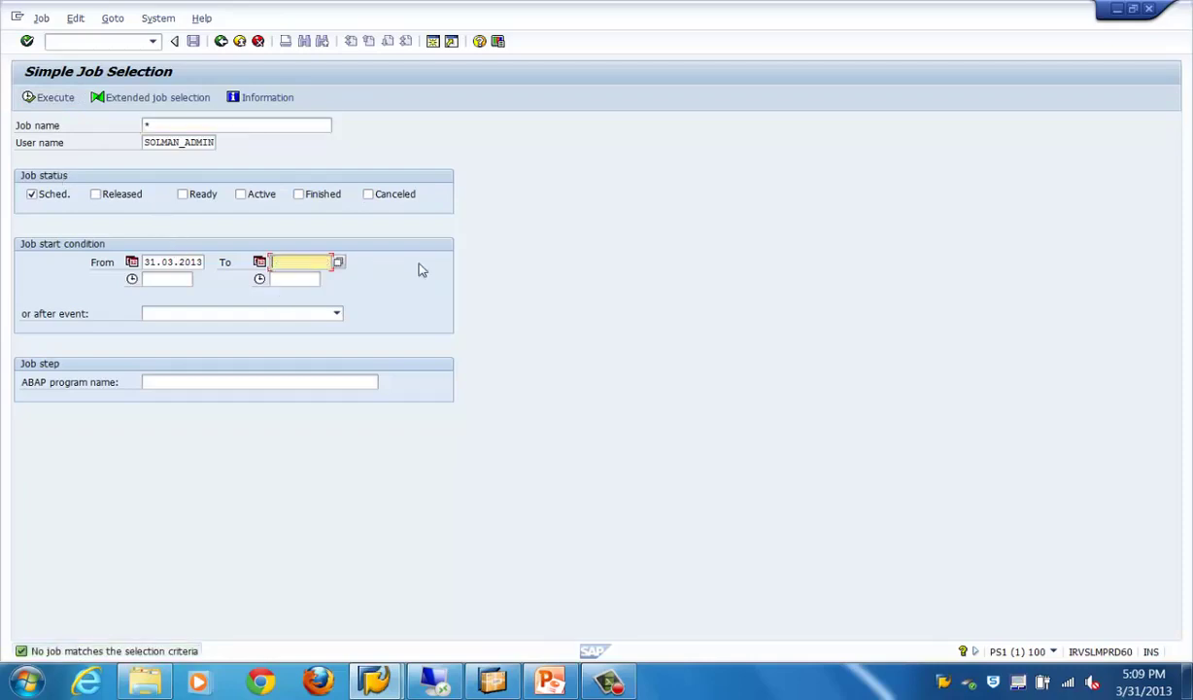
pyautogui.click(56, 101)
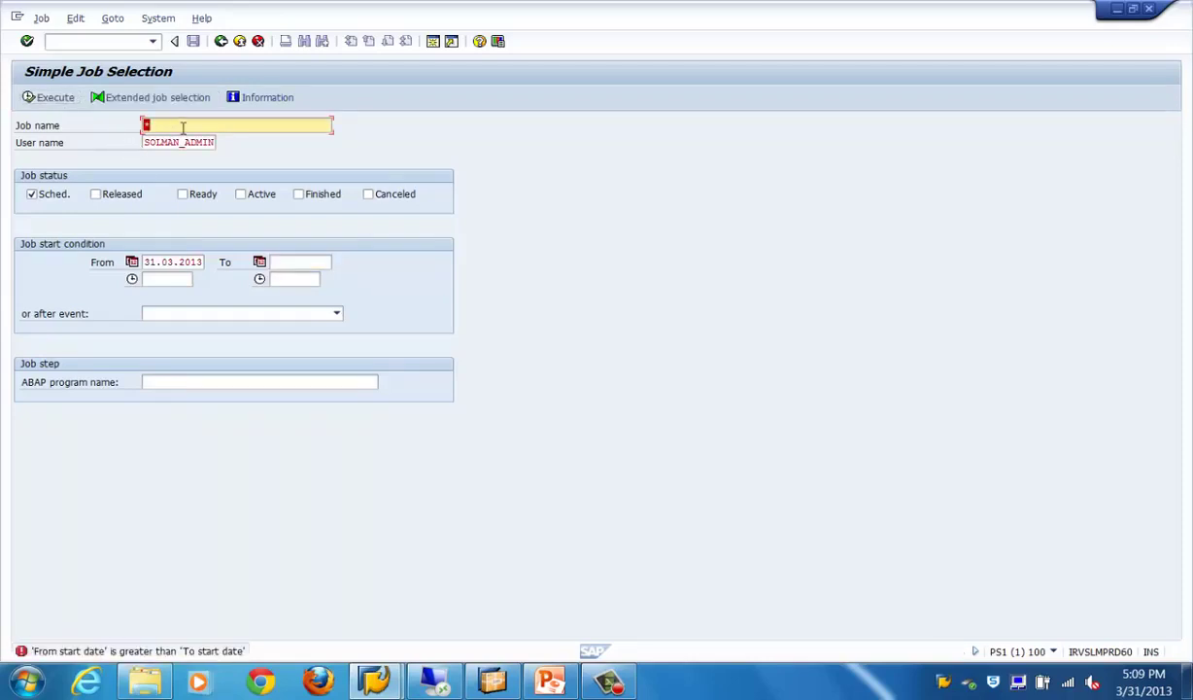
pyautogui.click(221, 42)
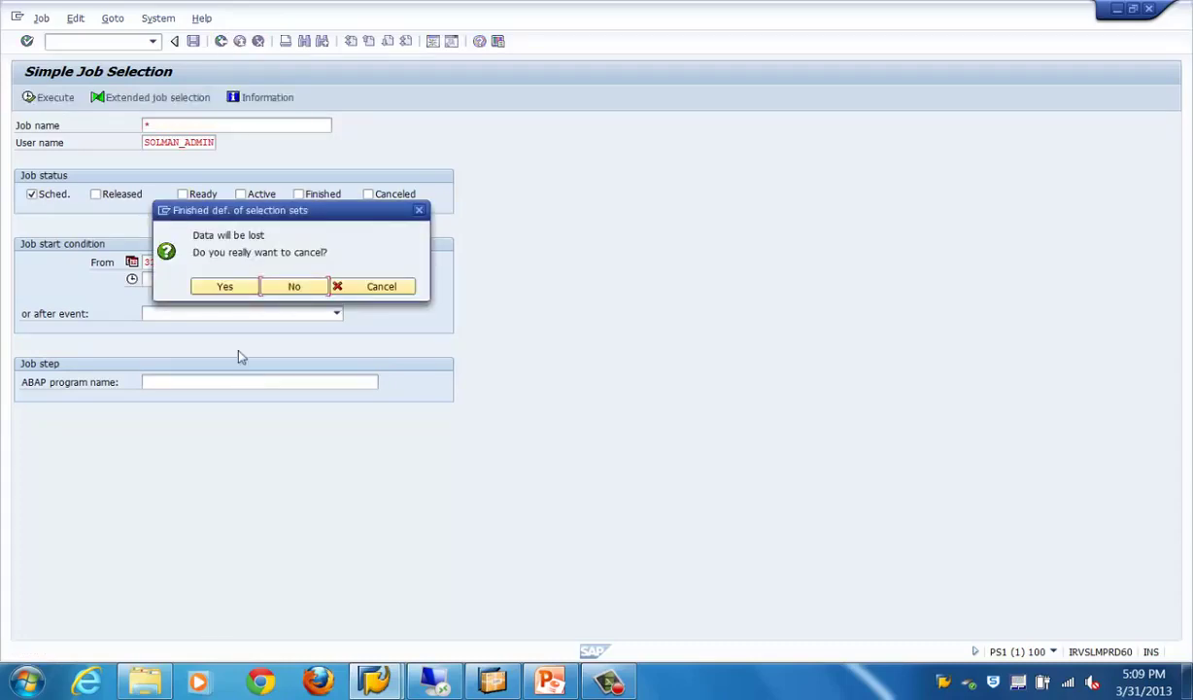
pyautogui.click(226, 286)
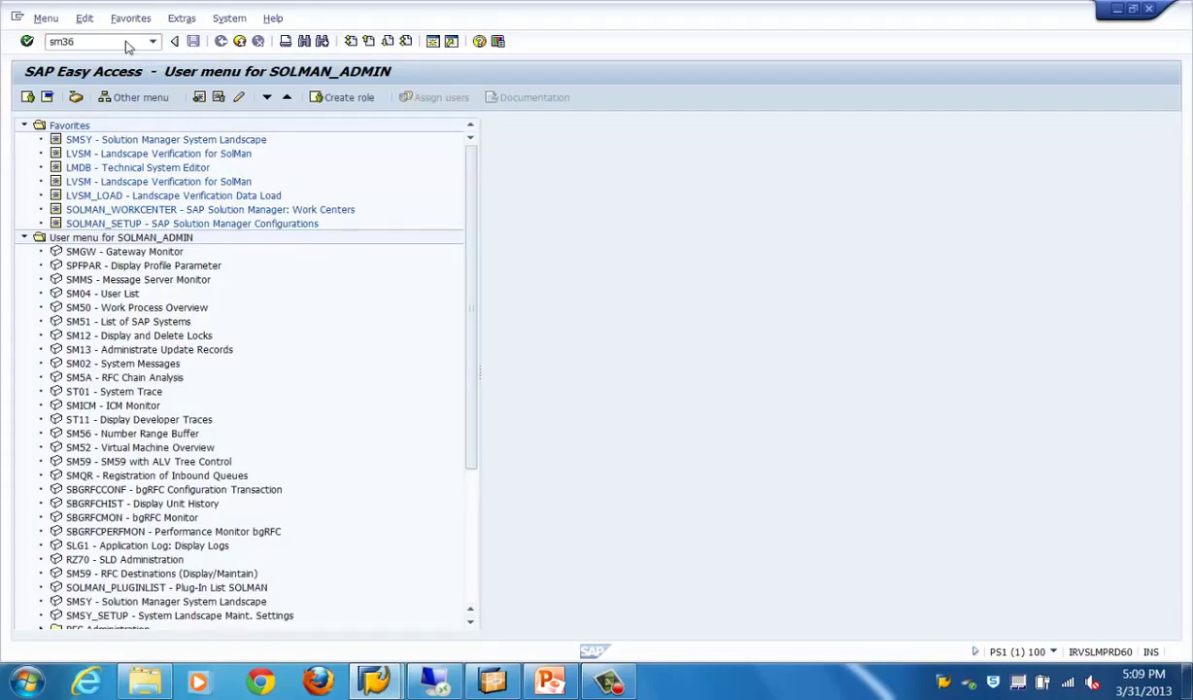
# Open Define Background Job and reuse Test_Job as the job name
pyautogui.press('Return')
pyautogui.write('tes')
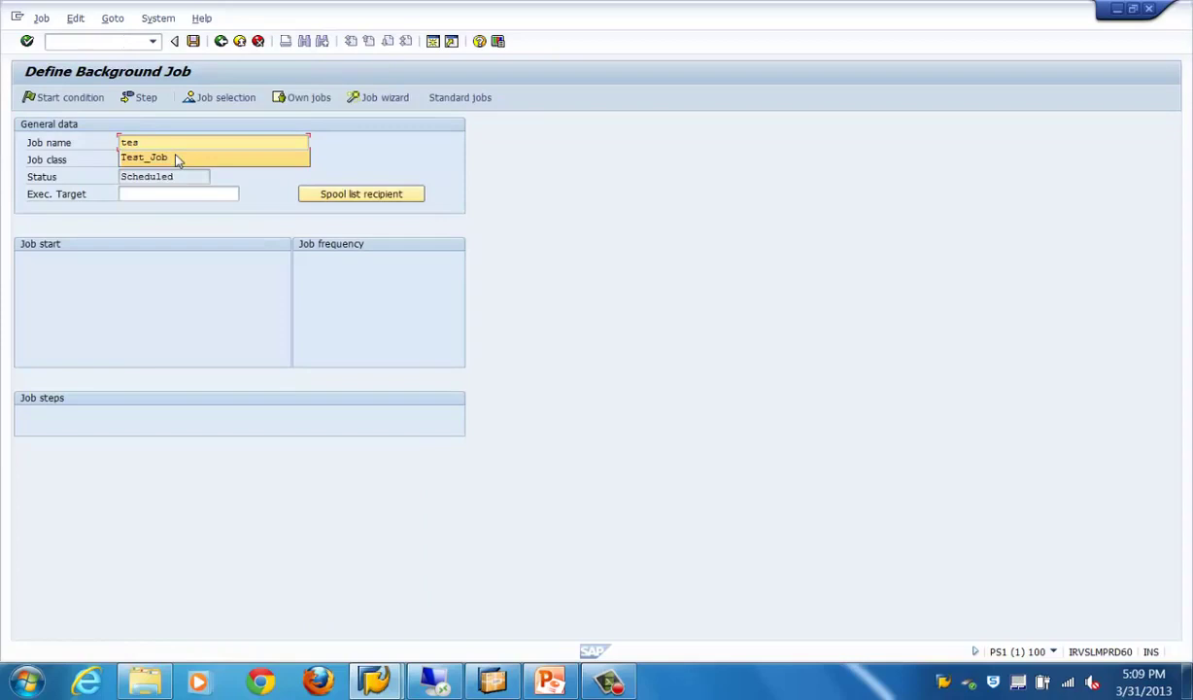
pyautogui.click(178, 161)
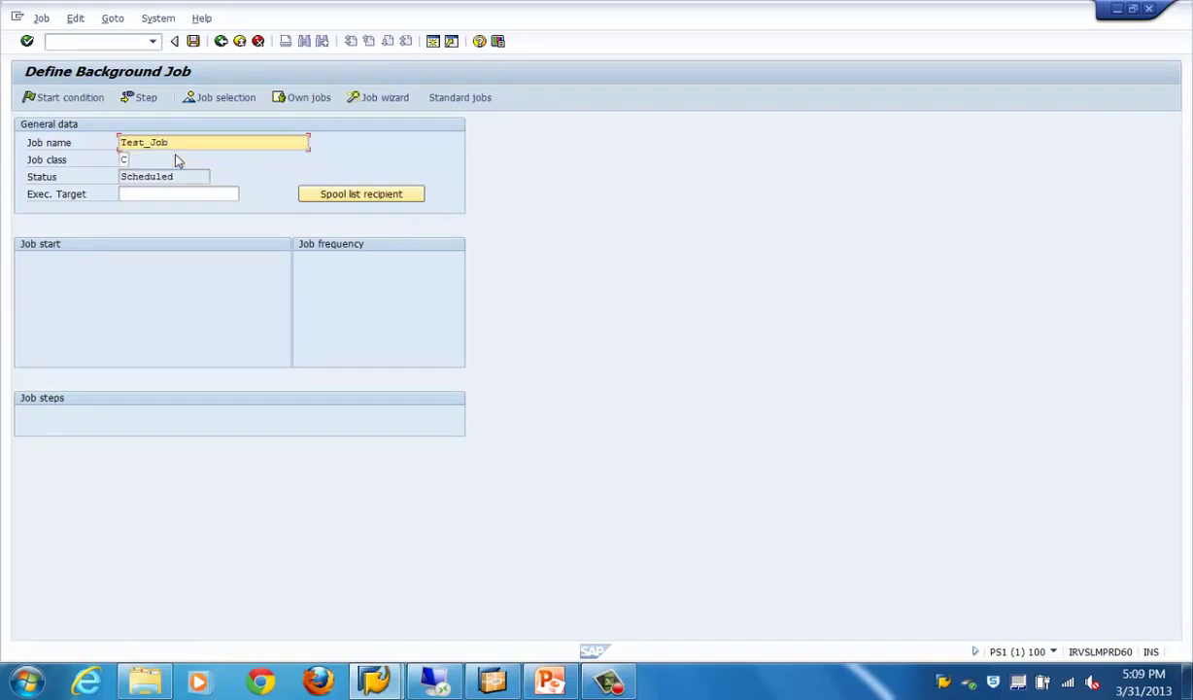
# Add an ABAP step running SMOF_GENERATE_UPLOAD_FUNCTIONS, save it, and return to the job
pyautogui.click(139, 99)
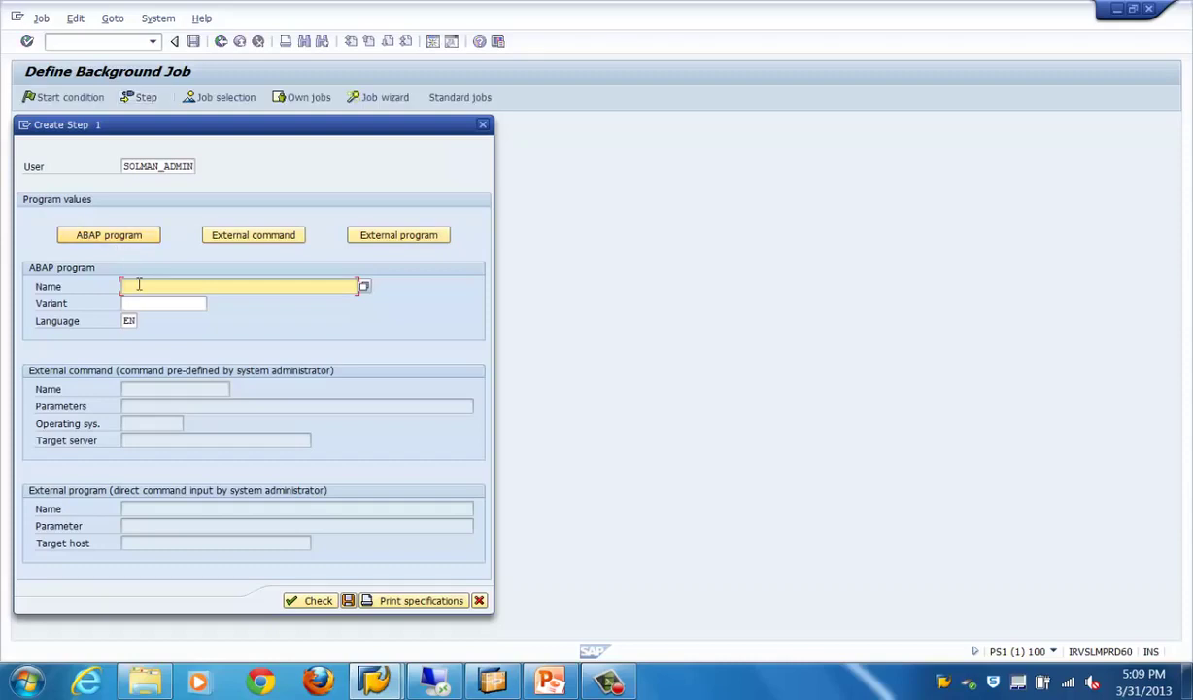
pyautogui.write('s')
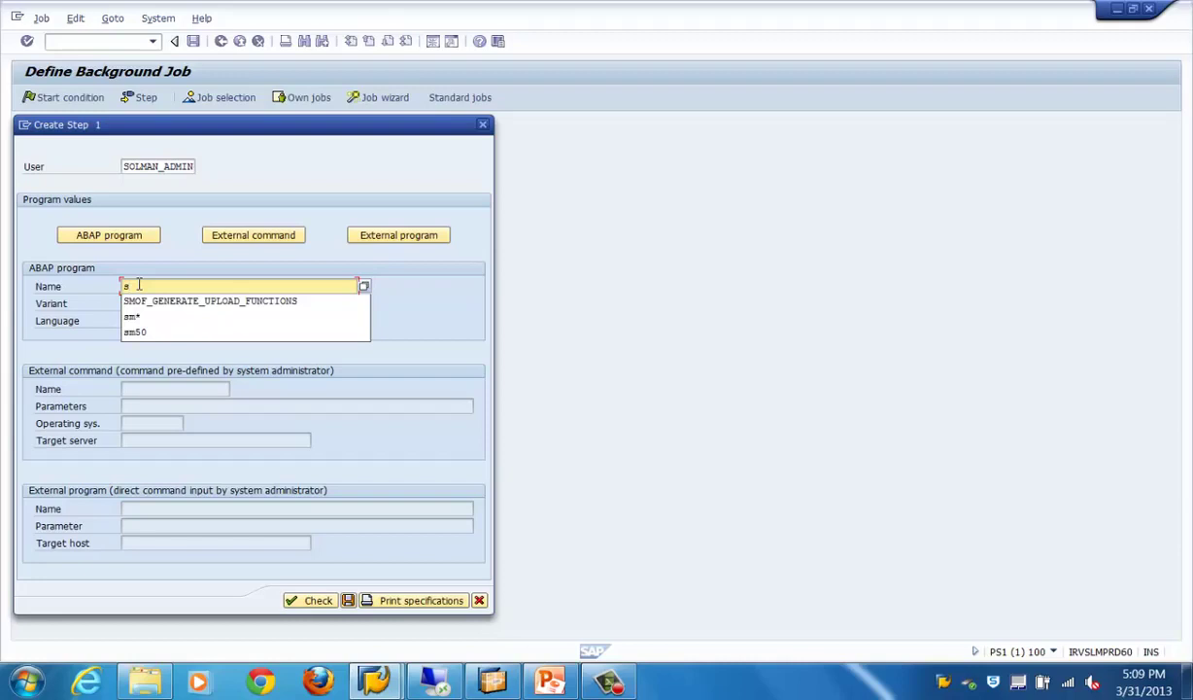
pyautogui.click(158, 301)
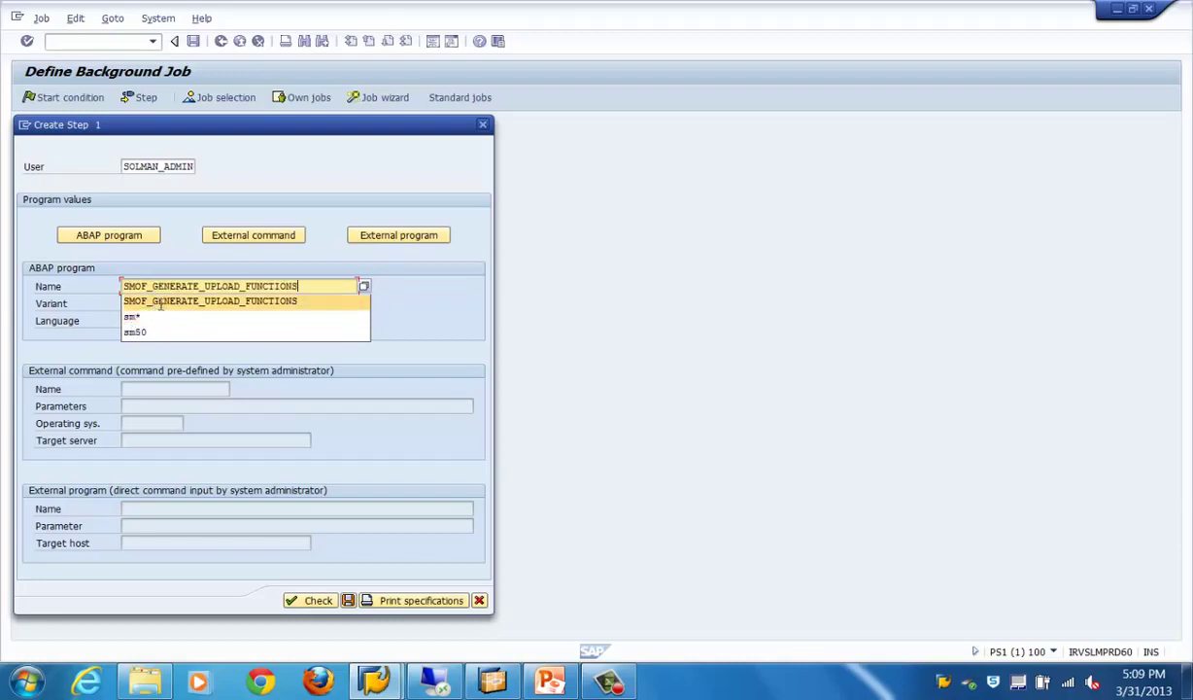
pyautogui.click(348, 599)
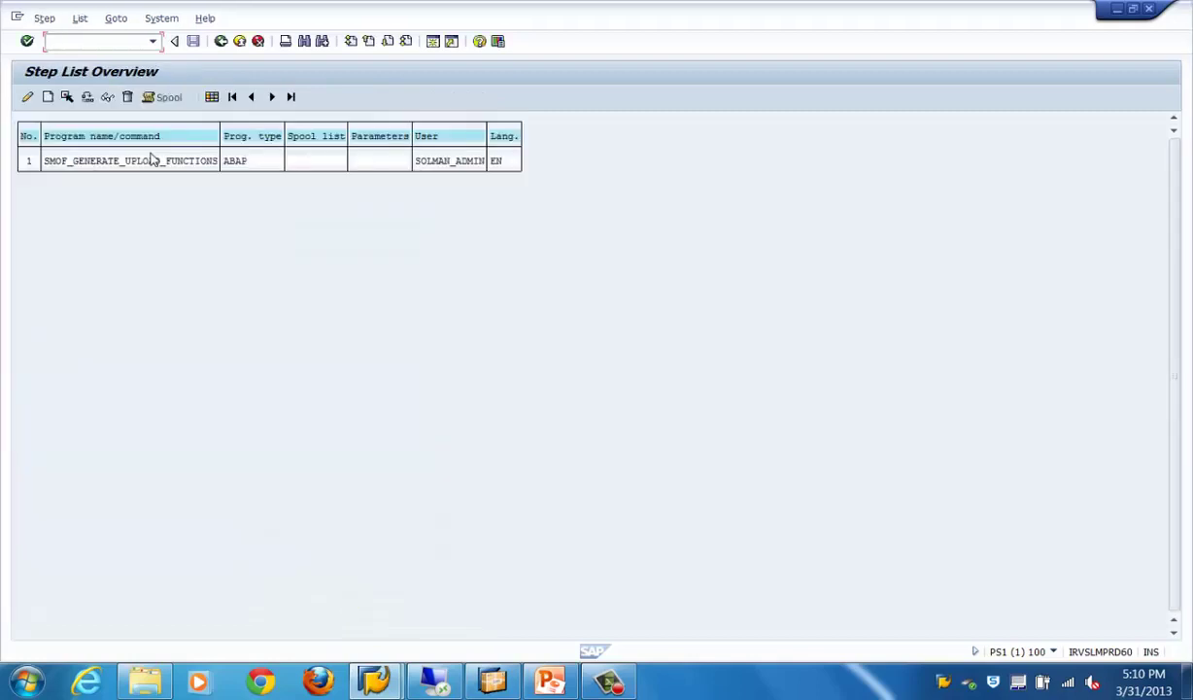
pyautogui.click(221, 43)
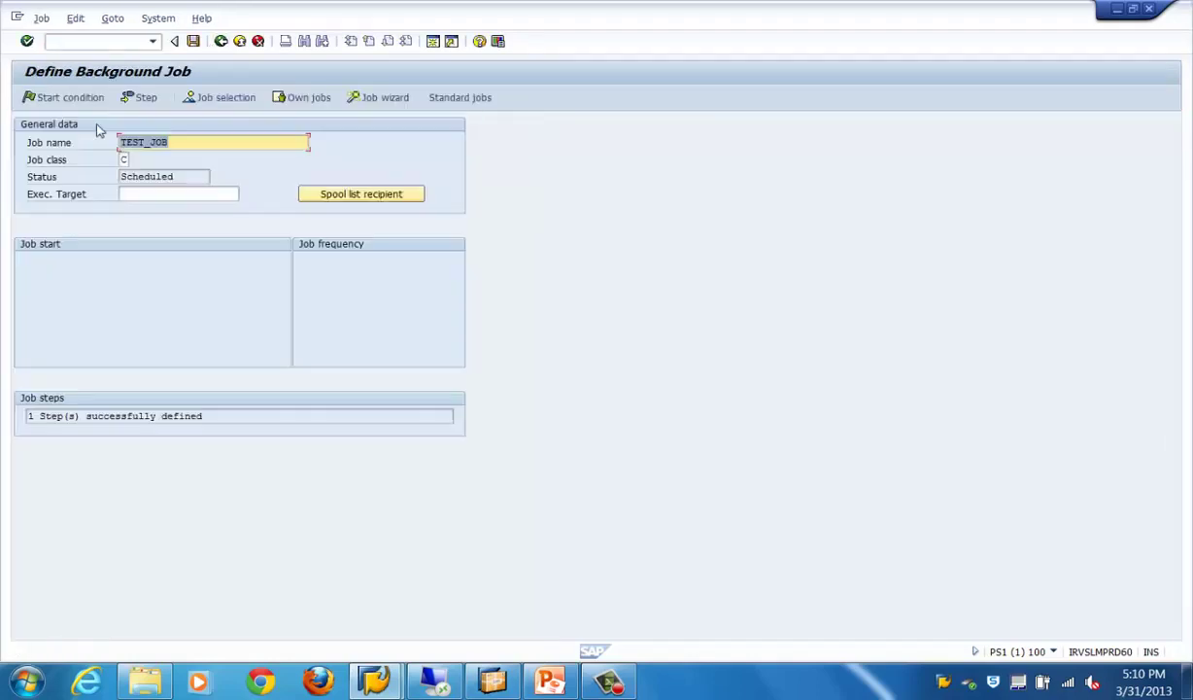
# Set an Immediate start condition, save TEST_JOB as Released, and go back to SAP Easy Access
pyautogui.click(83, 99)
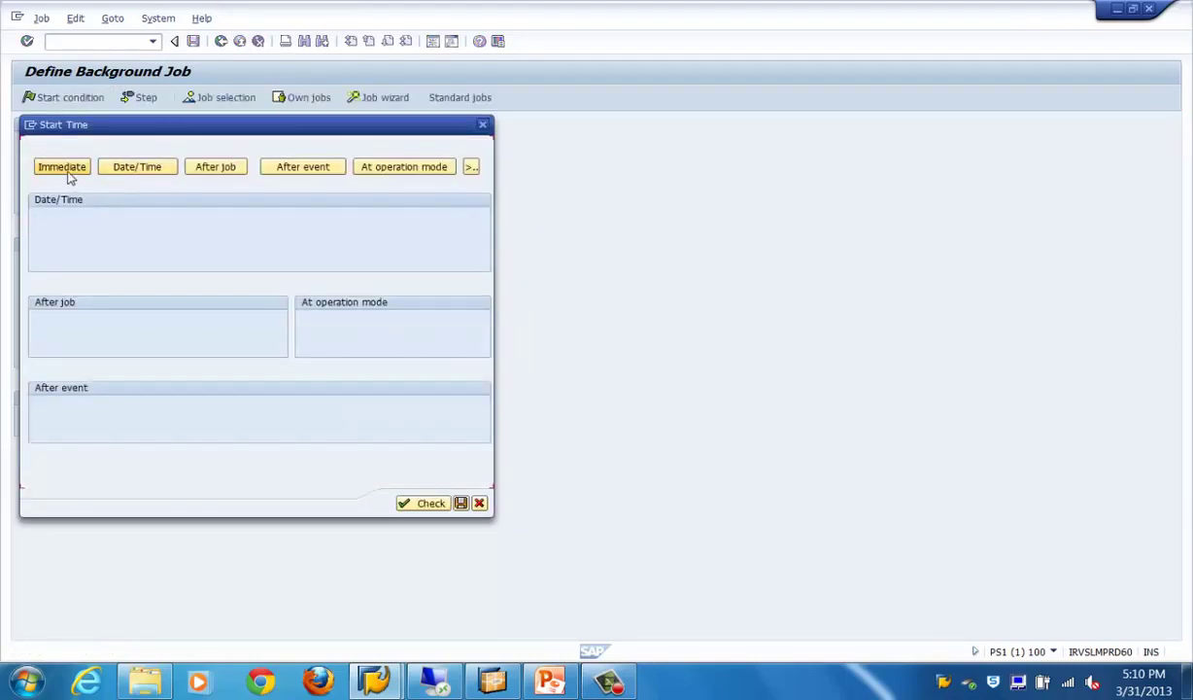
pyautogui.click(64, 168)
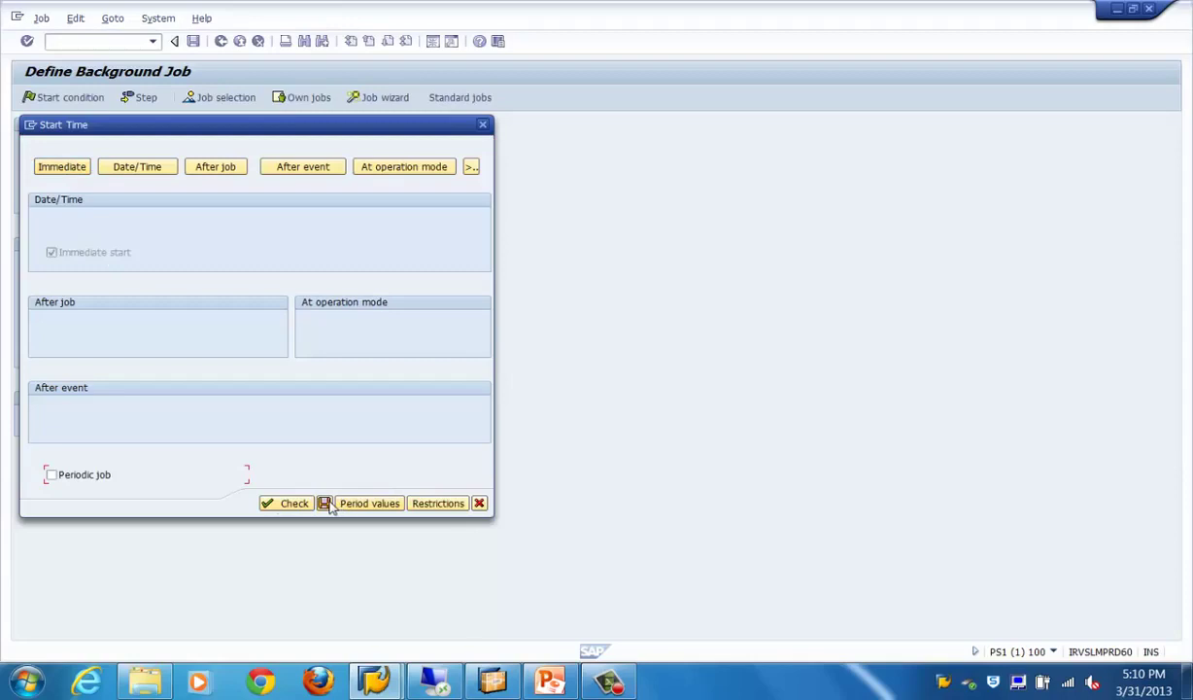
pyautogui.click(323, 502)
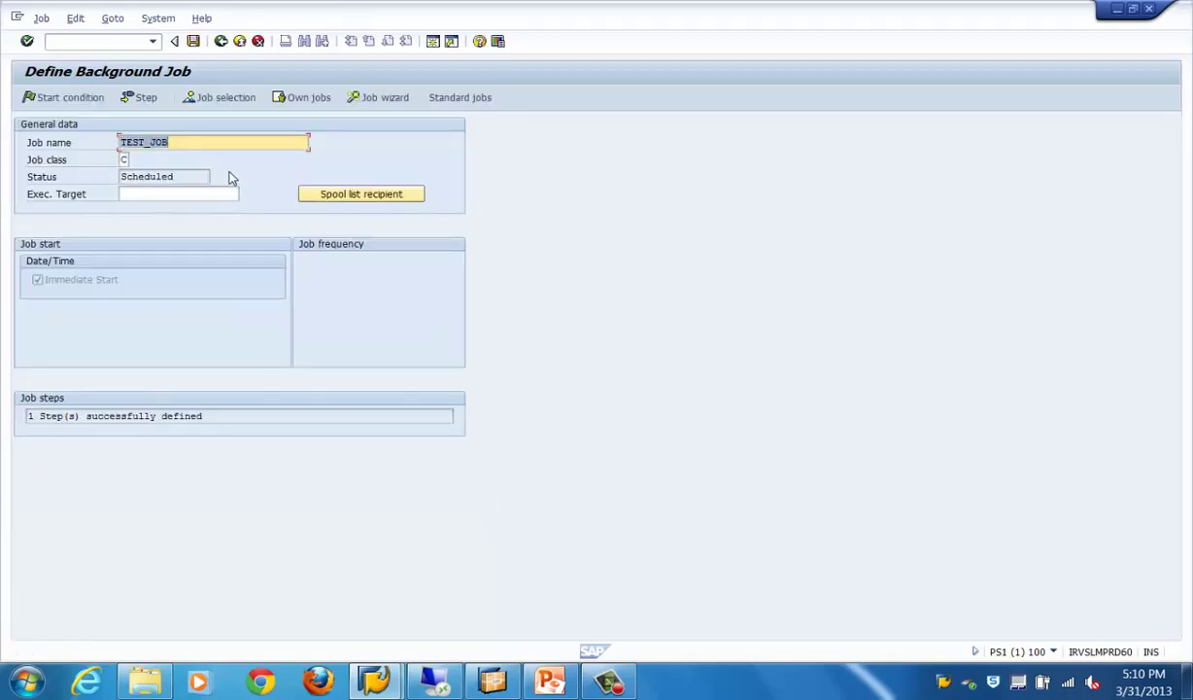
pyautogui.click(193, 41)
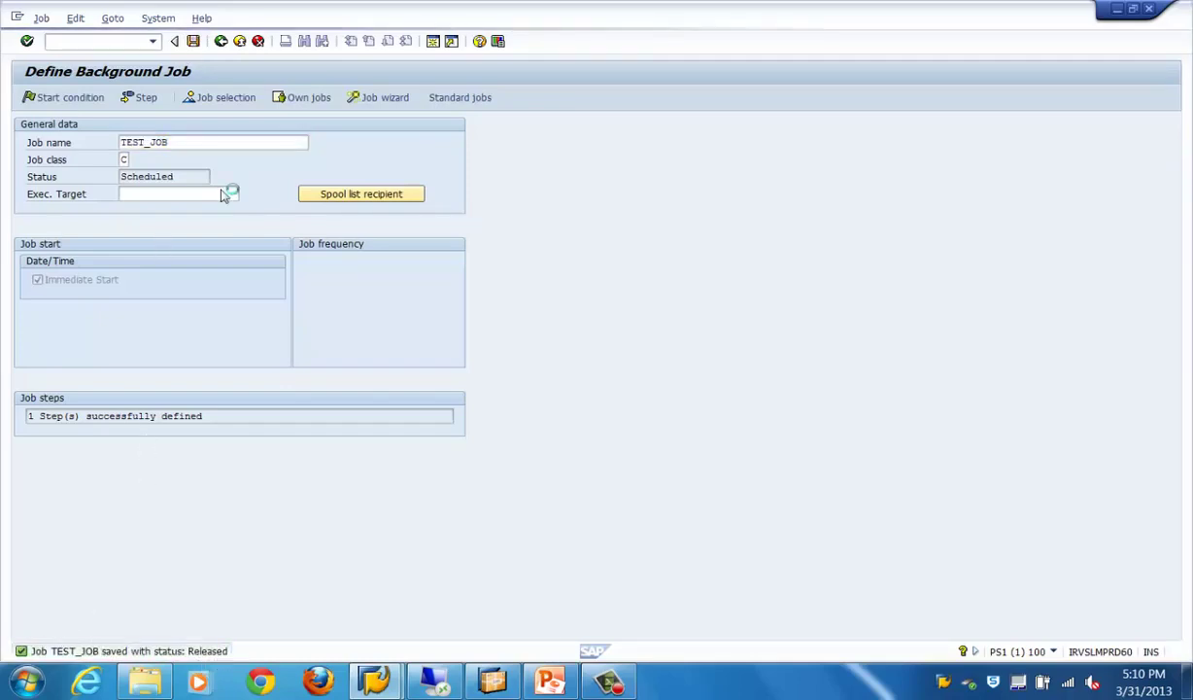
pyautogui.click(222, 42)
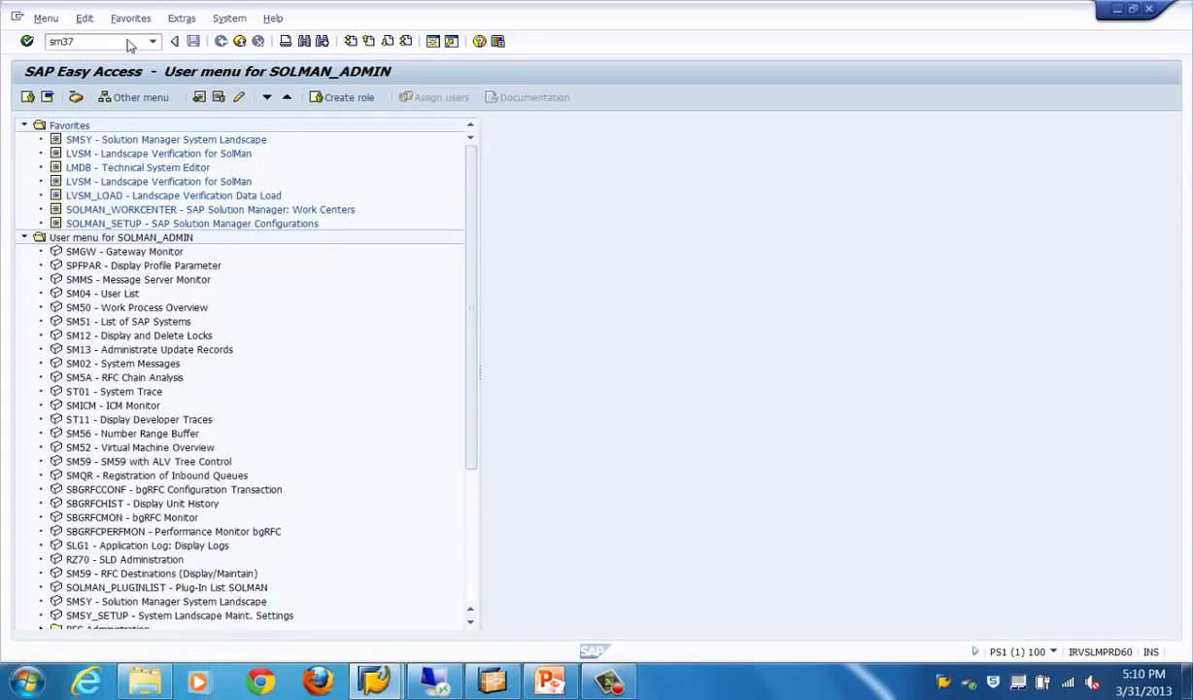
# Run SM37 and list jobs named TE* to confirm TEST_JOB is Finished
pyautogui.press('Return')
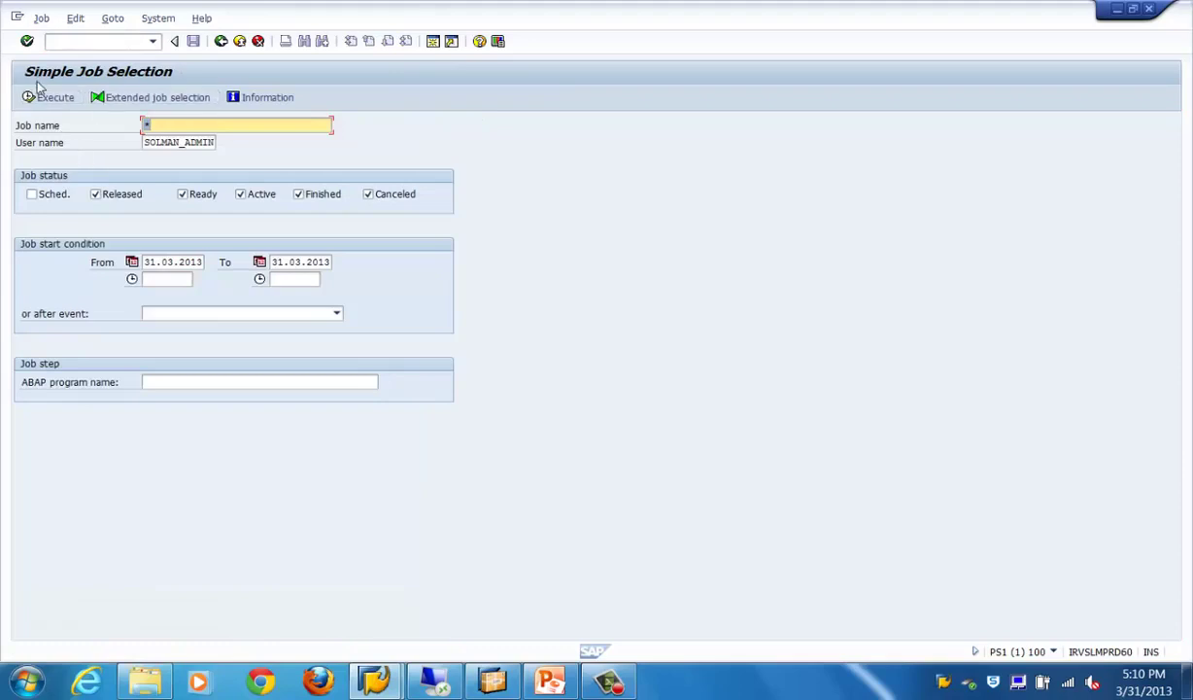
pyautogui.click(39, 96)
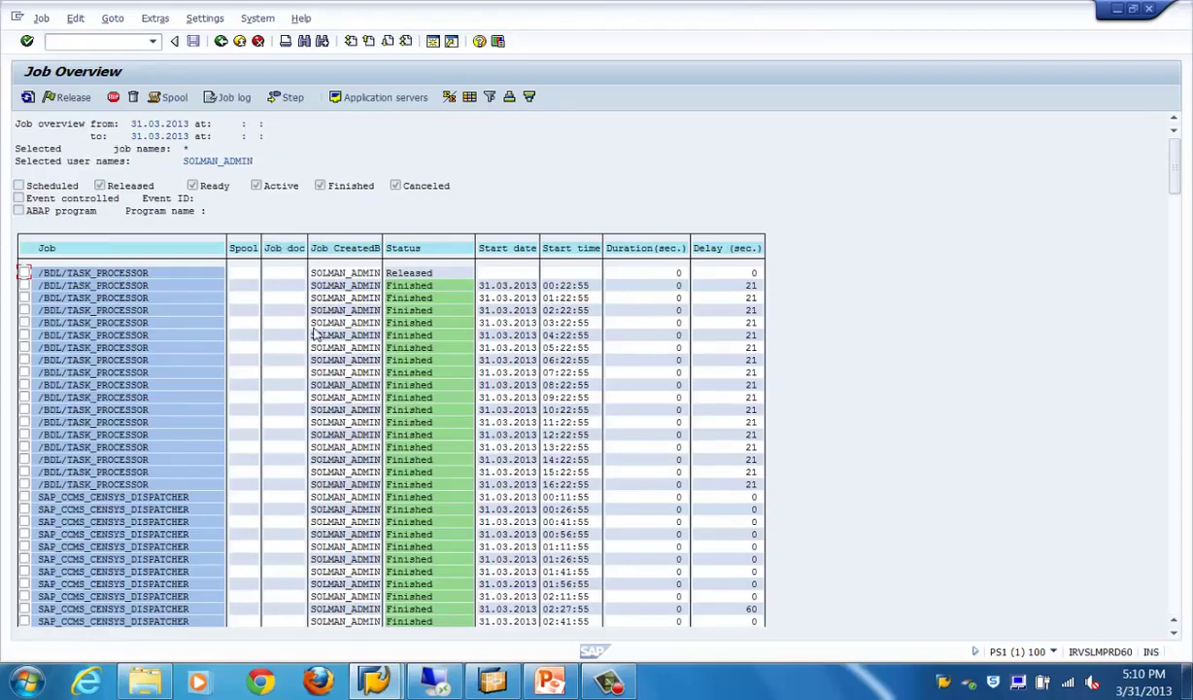
pyautogui.click(220, 41)
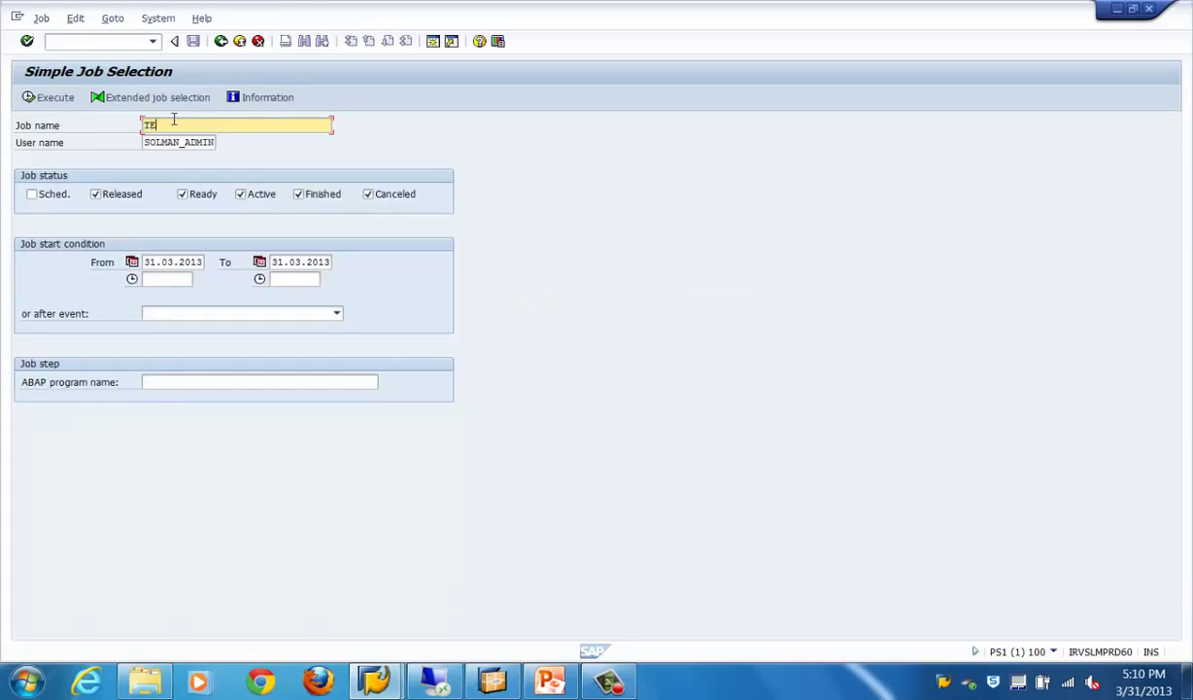
pyautogui.click(45, 98)
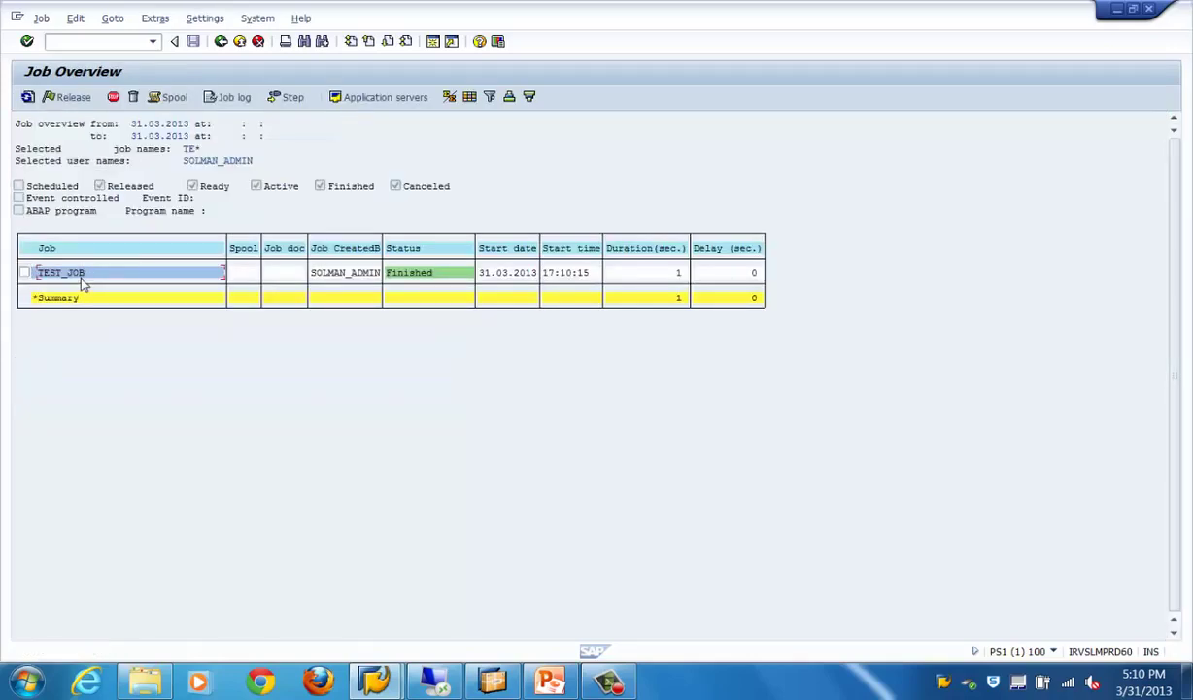
# Open TEST_JOB's details, check its spool list recipients, and review its job log
pyautogui.doubleClick(83, 279)
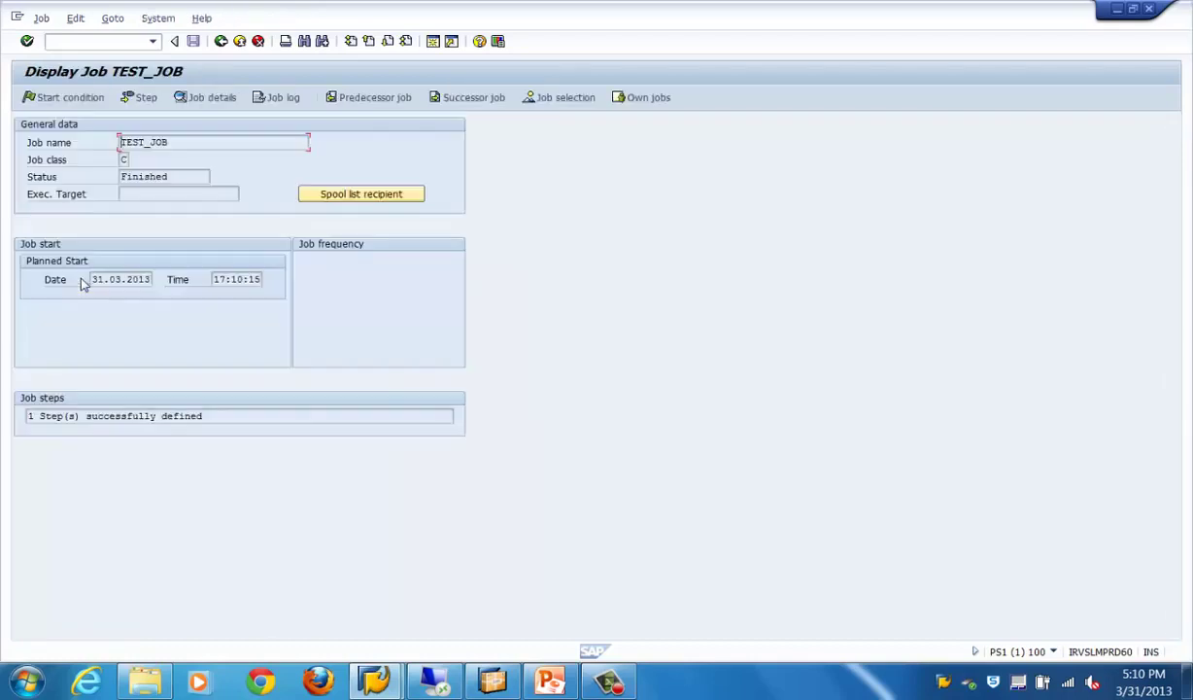
pyautogui.click(221, 41)
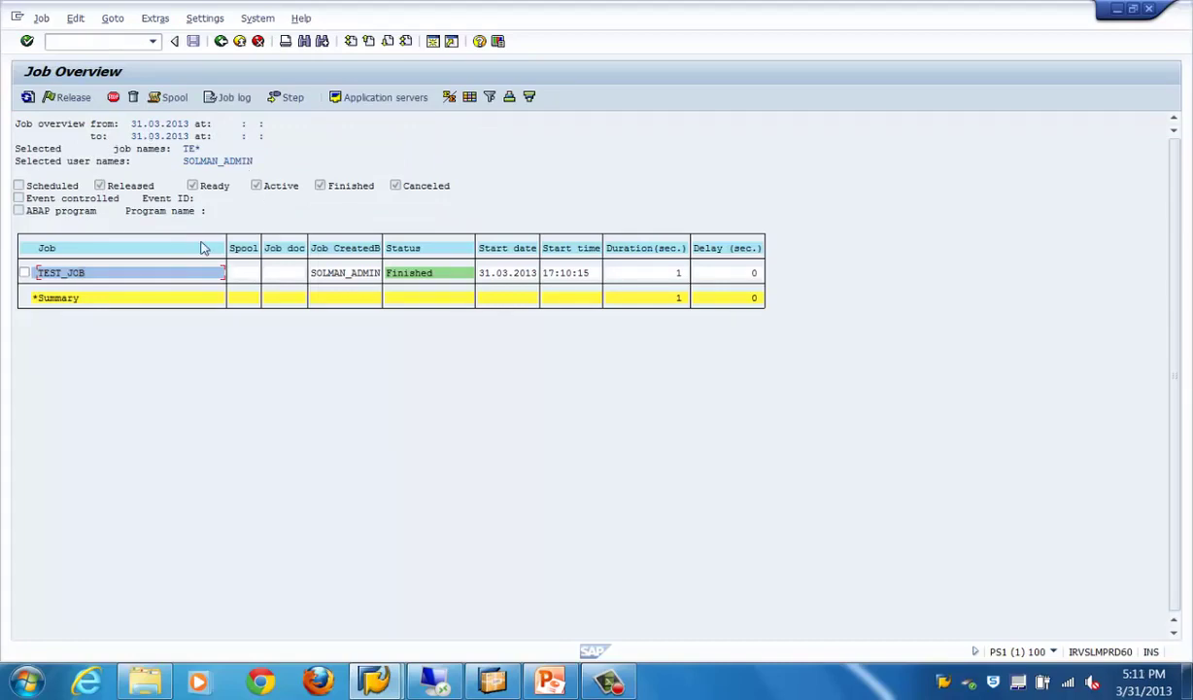
pyautogui.doubleClick(56, 279)
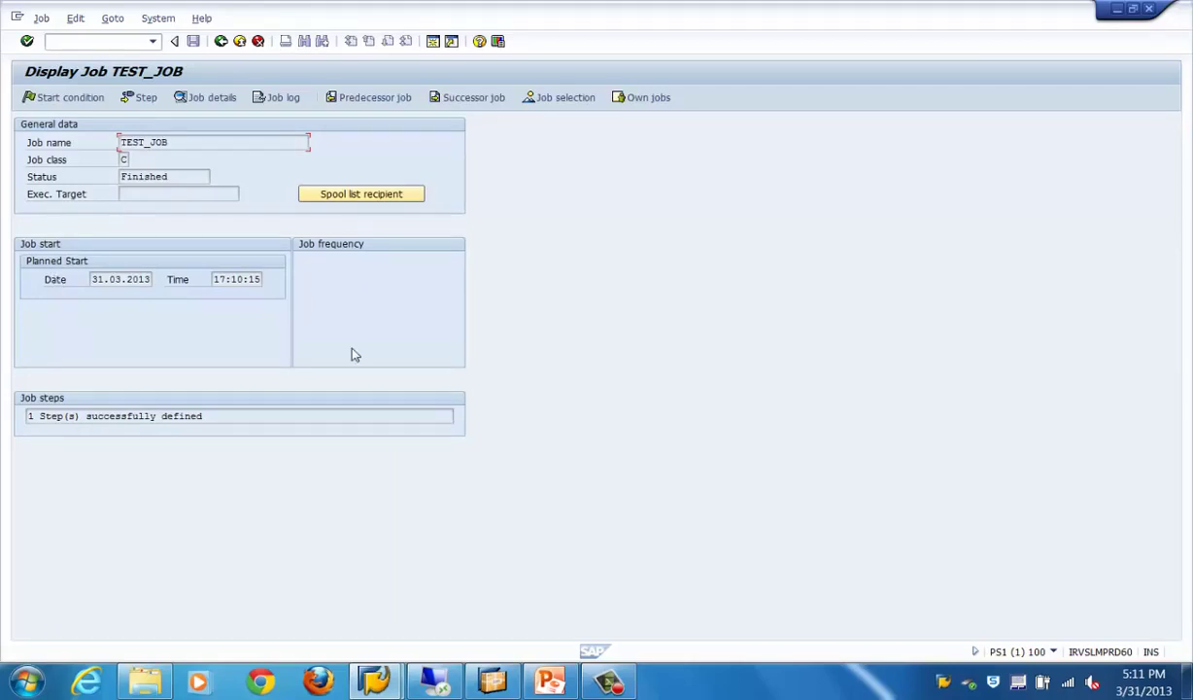
pyautogui.click(365, 195)
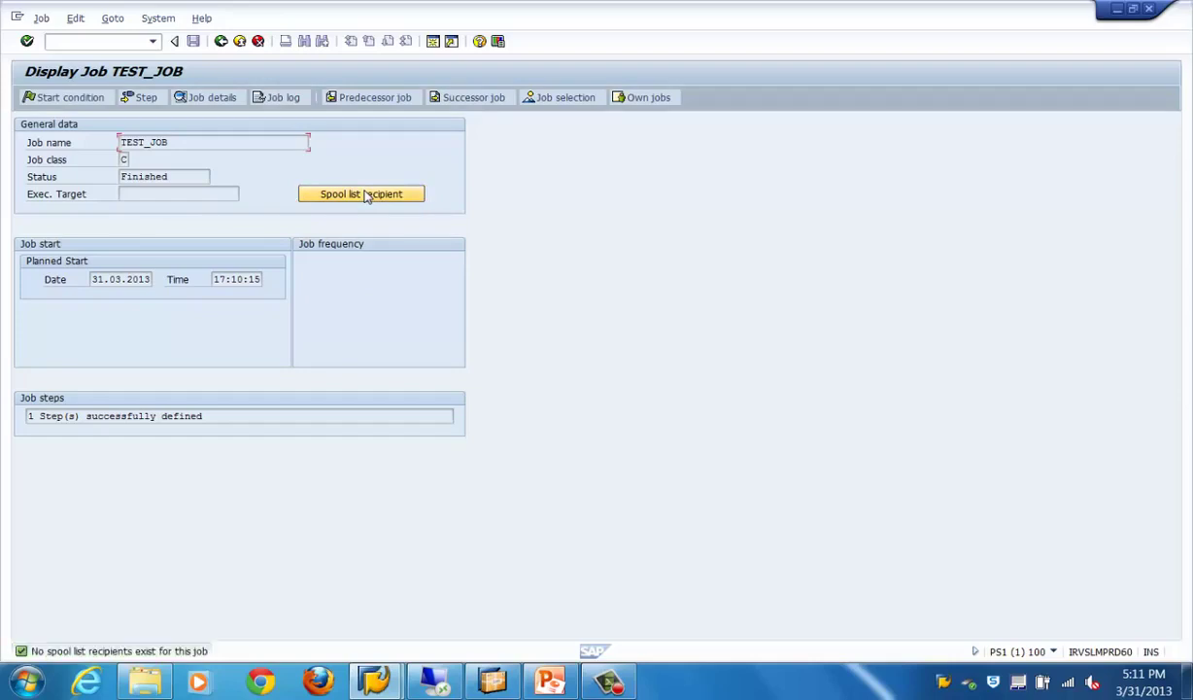
pyautogui.click(291, 101)
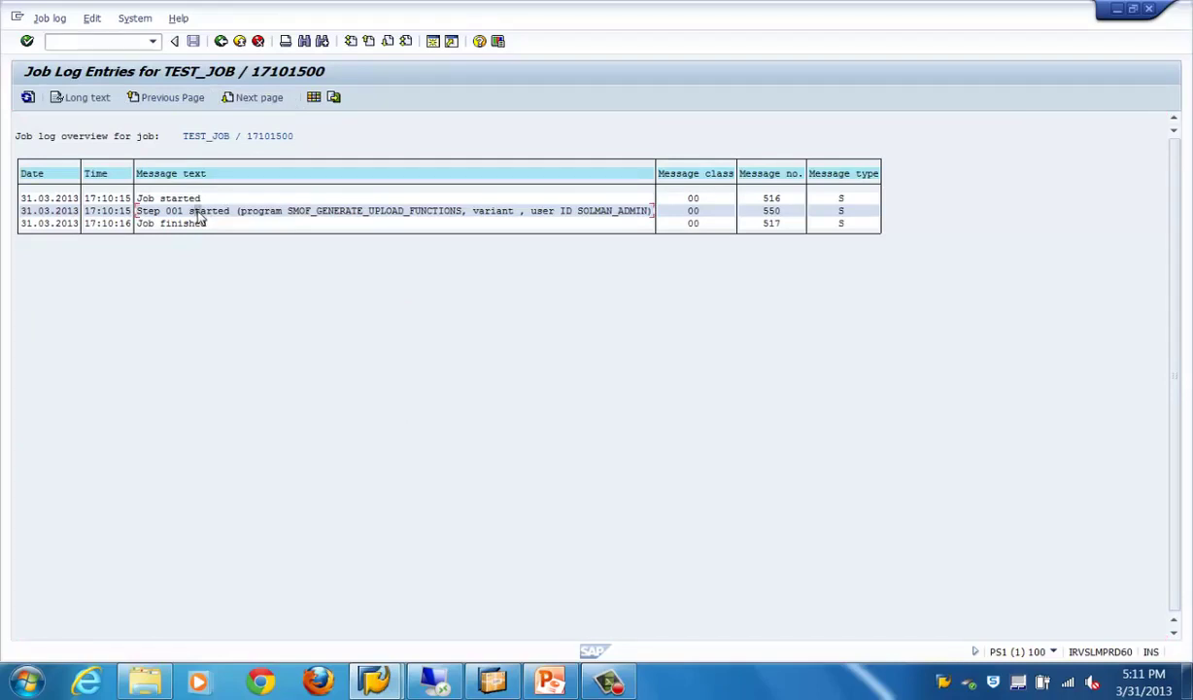
pyautogui.click(221, 41)
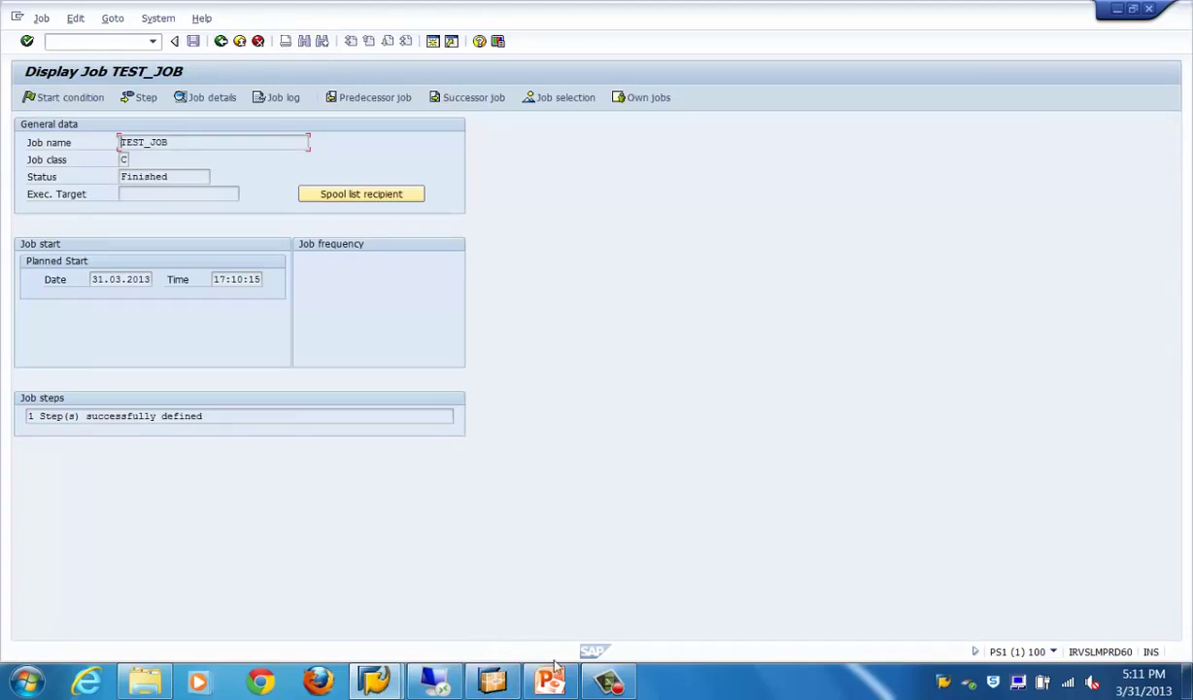
pyautogui.click(607, 680)
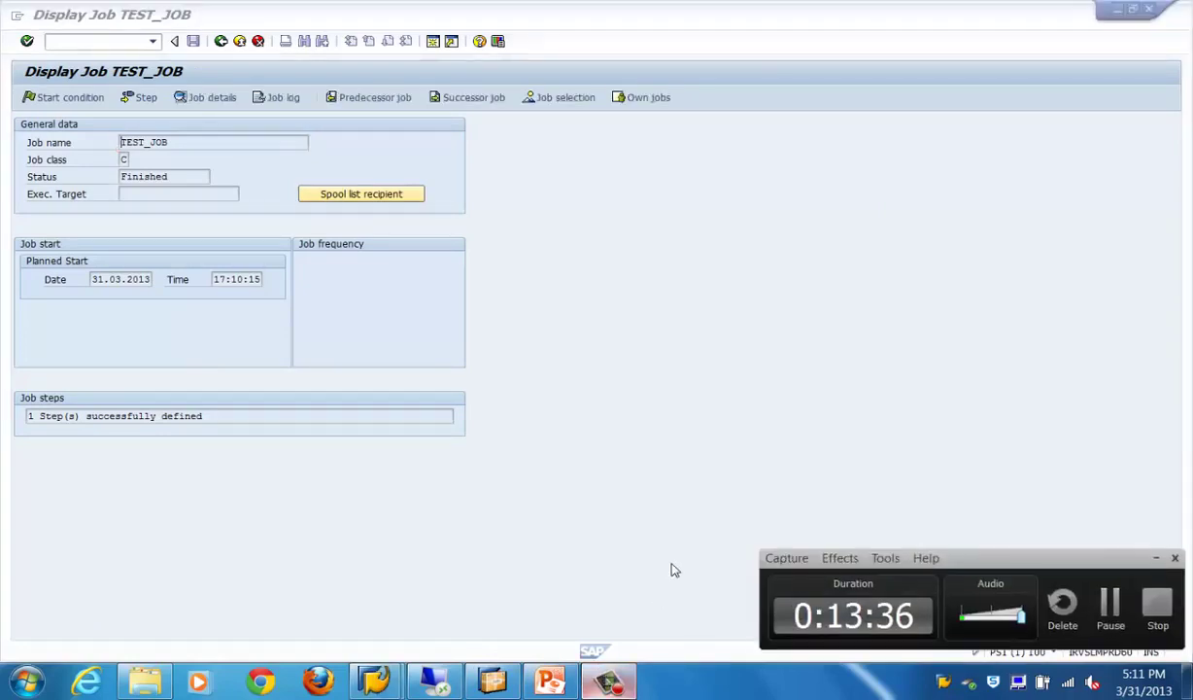